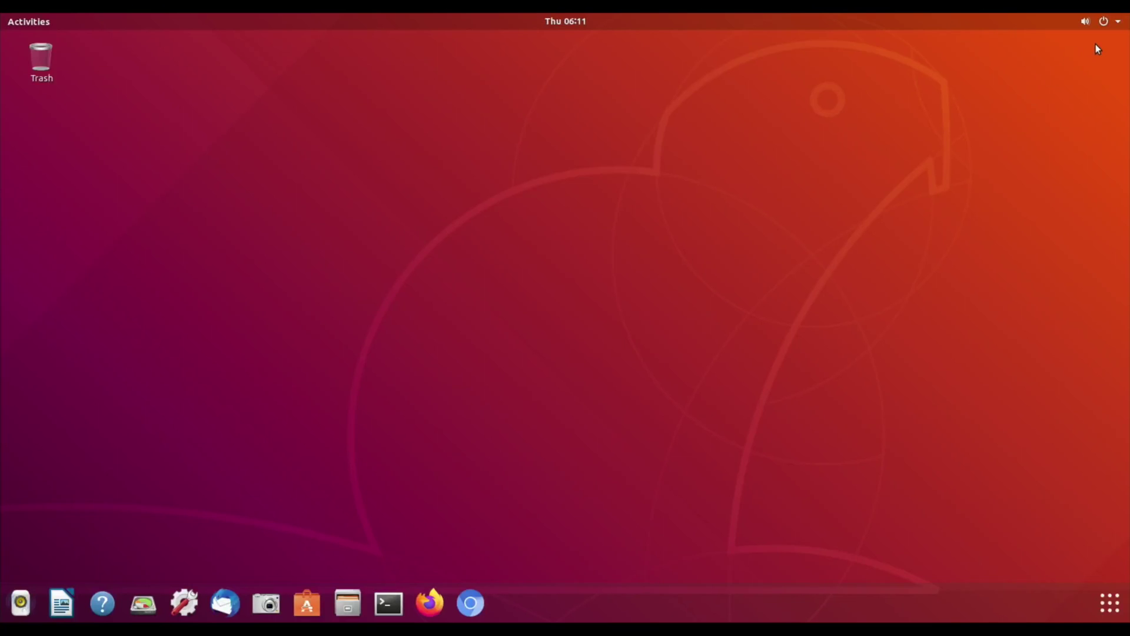
Check the volume and network system menu, then close it and bring up the Activities overview.
{"action": "left_click", "coordinate": [1117, 22]}
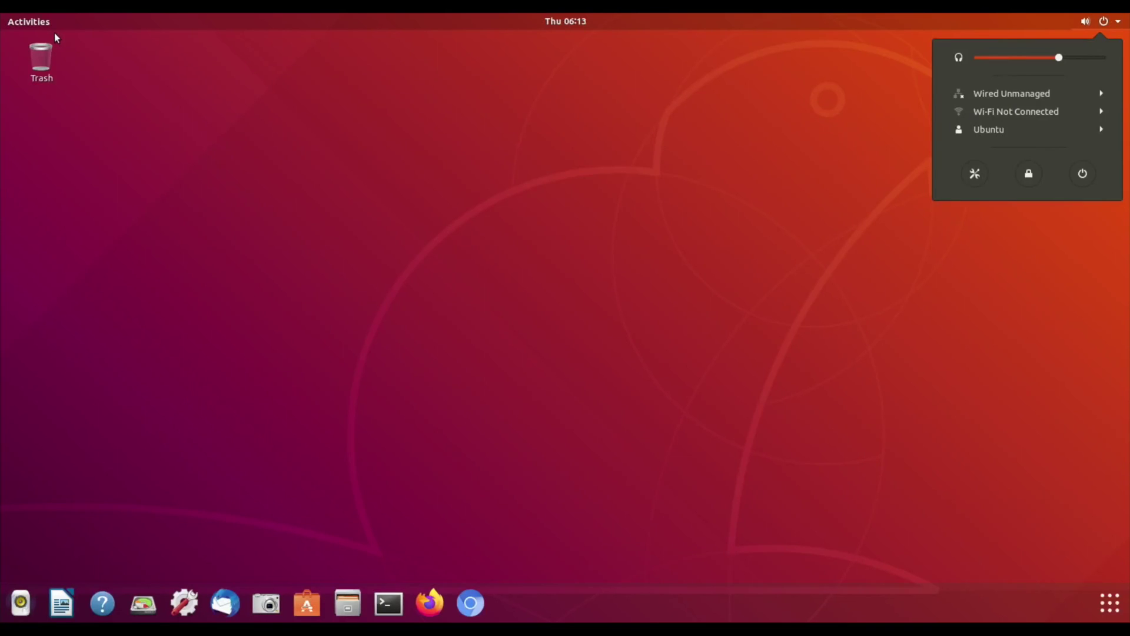
{"action": "left_click", "coordinate": [30, 24]}
Search Activities for 'games', listing AisleRiot Solitaire and Ubuntu Software game apps like Fuse and mGBA.
{"action": "left_click", "coordinate": [30, 23]}
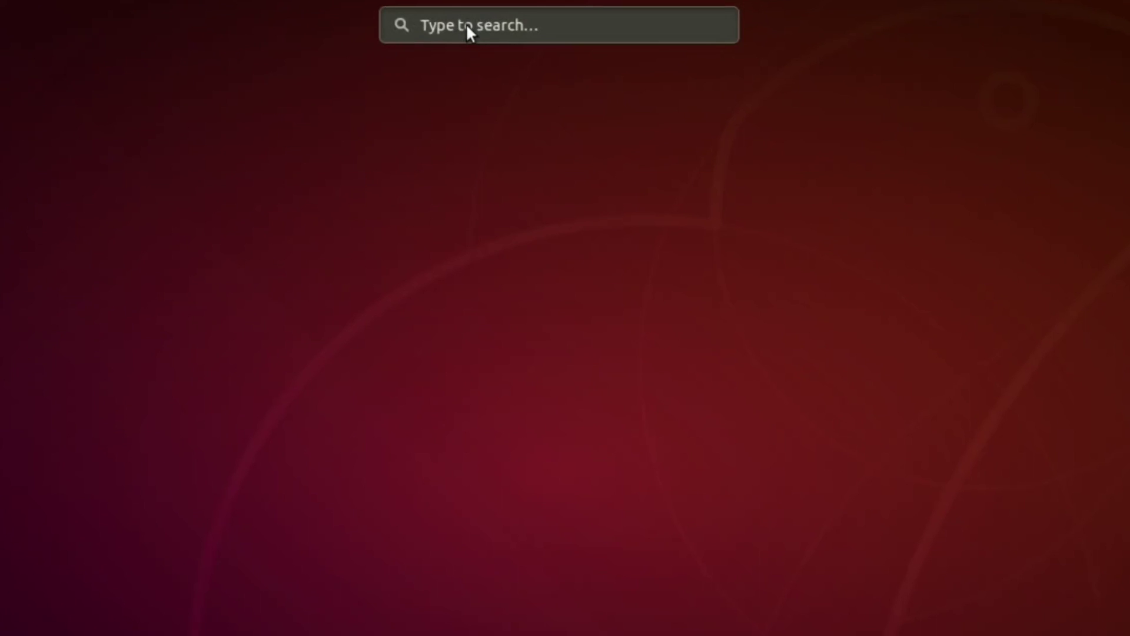
{"action": "type", "text": "games"}
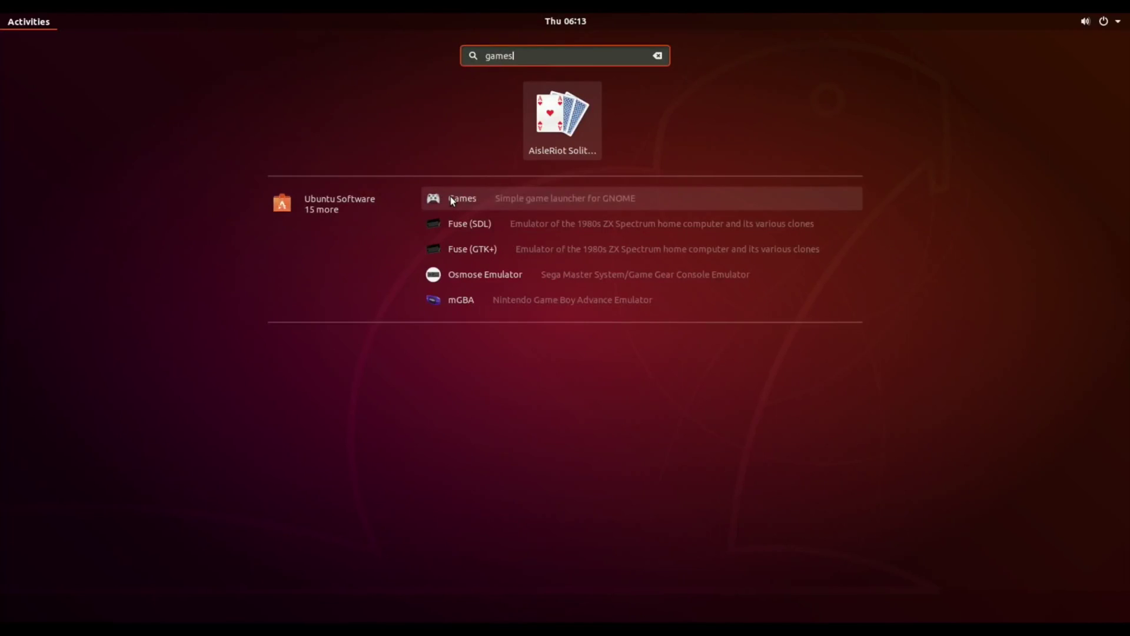
View the Games app's details, then scroll the games results such as SuperTuxKart, OpenRA and ScummVM.
{"action": "left_click", "coordinate": [359, 272]}
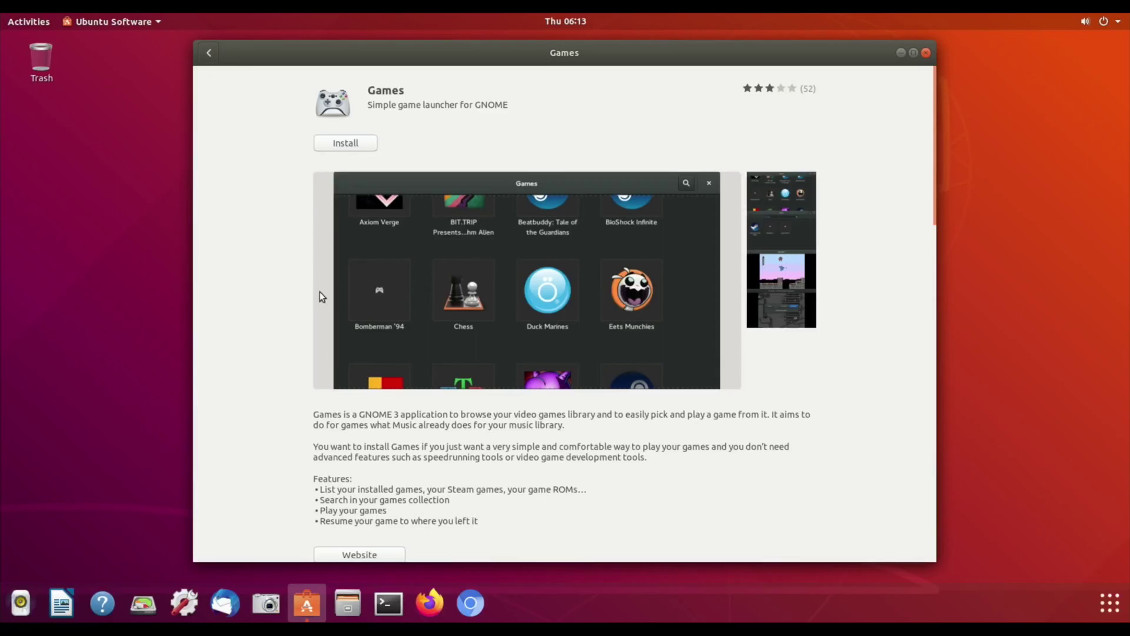
{"action": "left_click", "coordinate": [214, 52]}
{"action": "scroll", "coordinate": [506, 336], "scroll_direction": "down", "scroll_amount": 10}
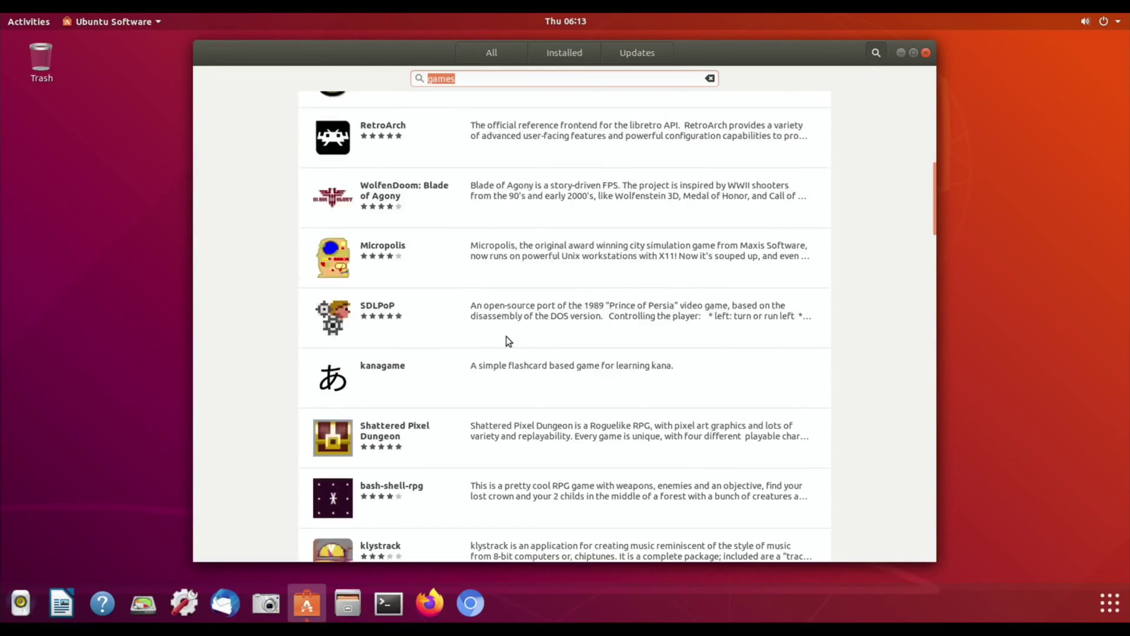
{"action": "scroll", "coordinate": [506, 337], "scroll_direction": "up", "scroll_amount": 5}
{"action": "scroll", "coordinate": [506, 338], "scroll_direction": "down", "scroll_amount": 8}
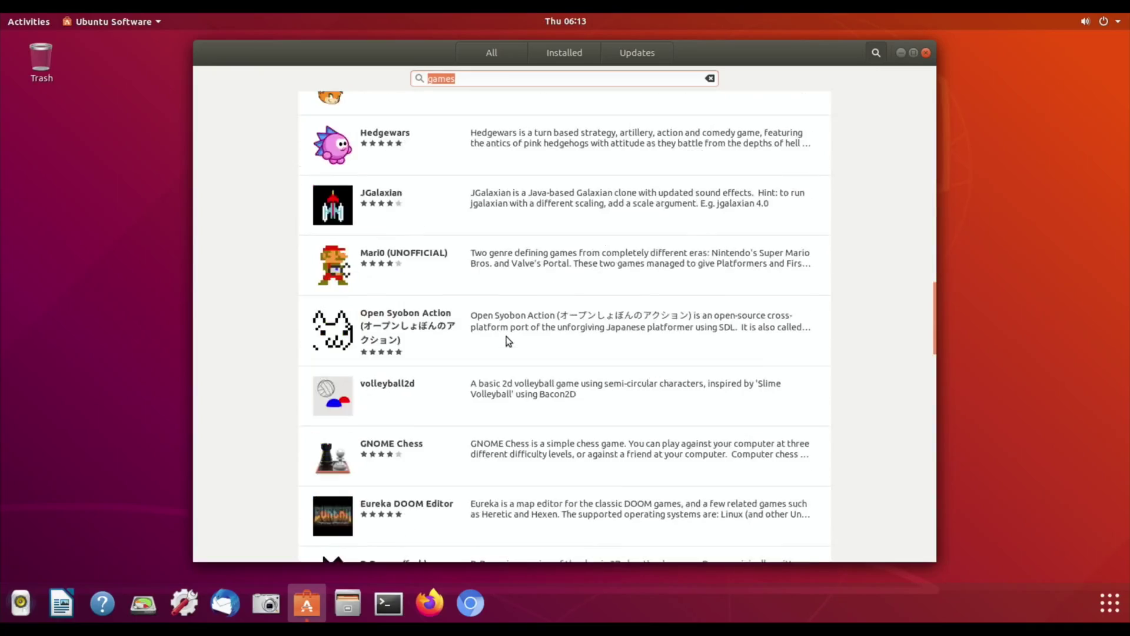
{"action": "scroll", "coordinate": [506, 338], "scroll_direction": "up", "scroll_amount": 10}
{"action": "scroll", "coordinate": [506, 338], "scroll_direction": "down", "scroll_amount": 8}
{"action": "scroll", "coordinate": [506, 339], "scroll_direction": "up", "scroll_amount": 12}
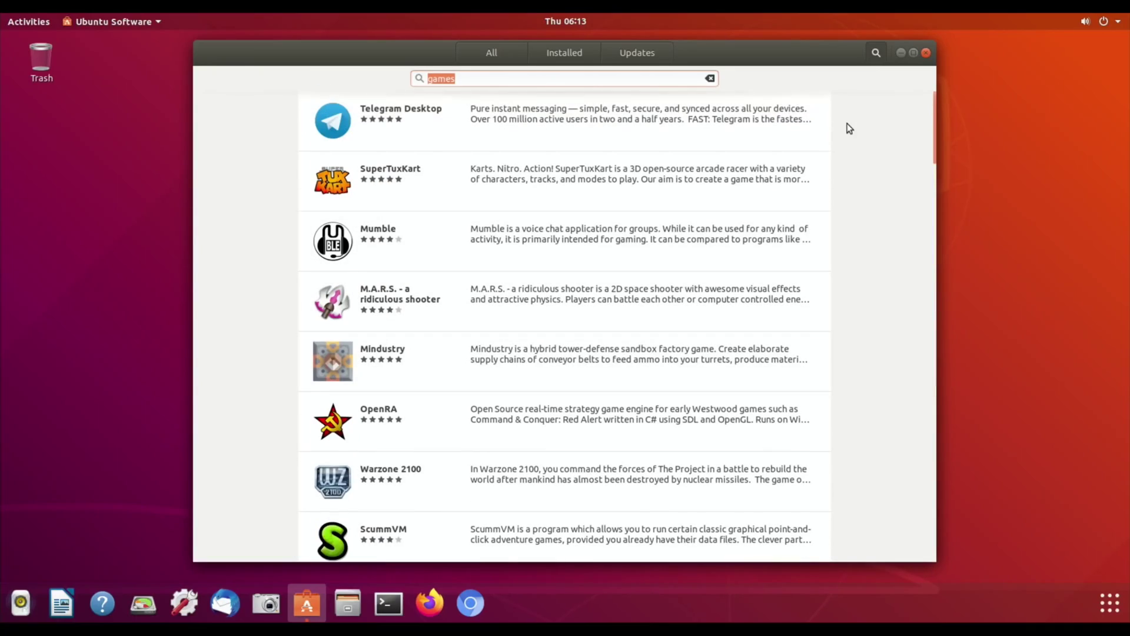
Close Ubuntu Software, search Activities for 'blue' Bluetooth settings, then return to the plain desktop.
{"action": "left_click", "coordinate": [926, 53]}
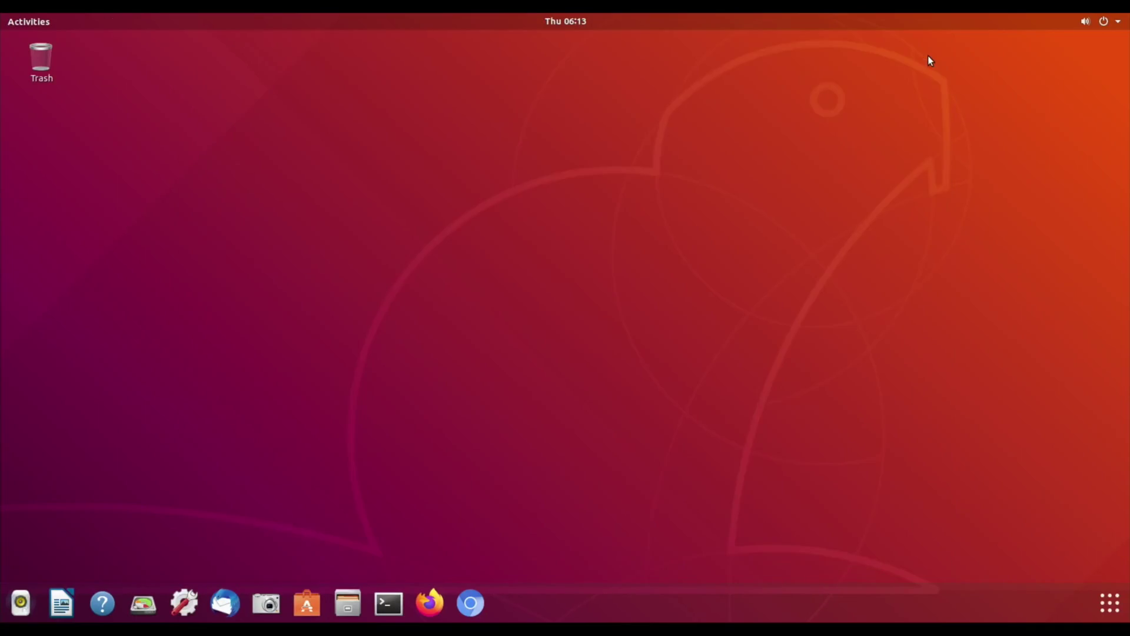
{"action": "left_click", "coordinate": [40, 23]}
{"action": "left_click", "coordinate": [517, 50]}
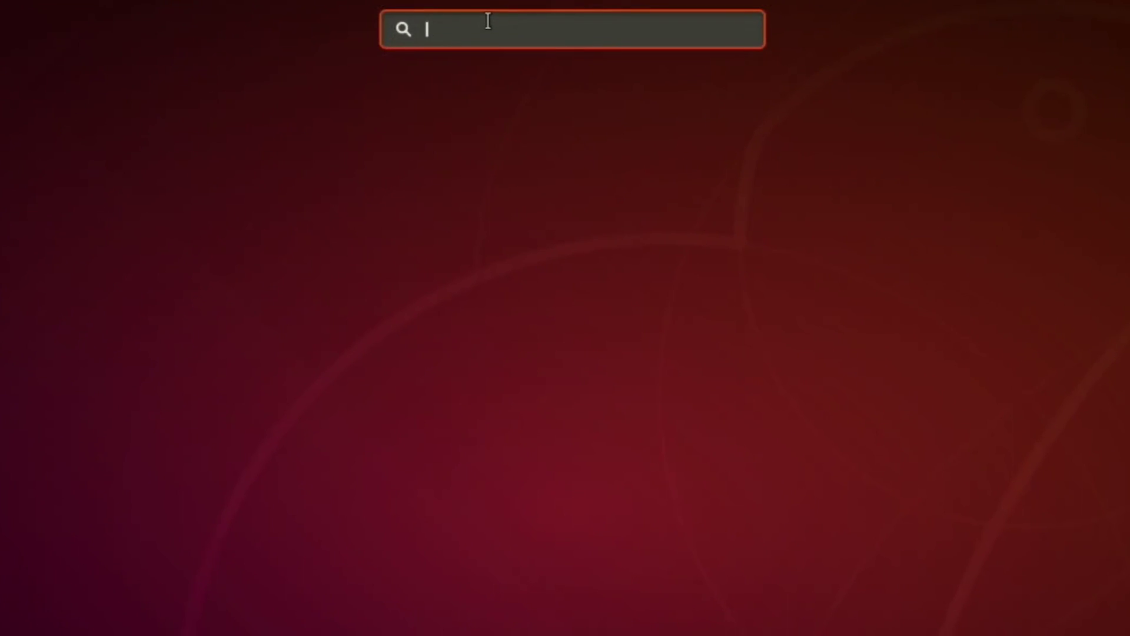
{"action": "type", "text": "blue"}
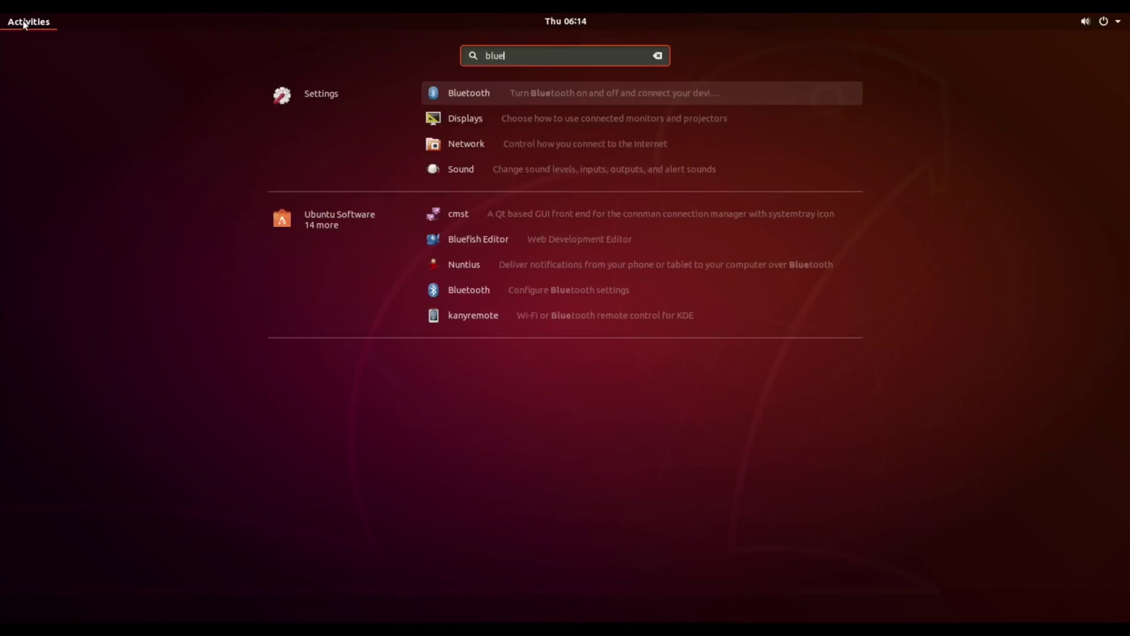
{"action": "left_click", "coordinate": [24, 22]}
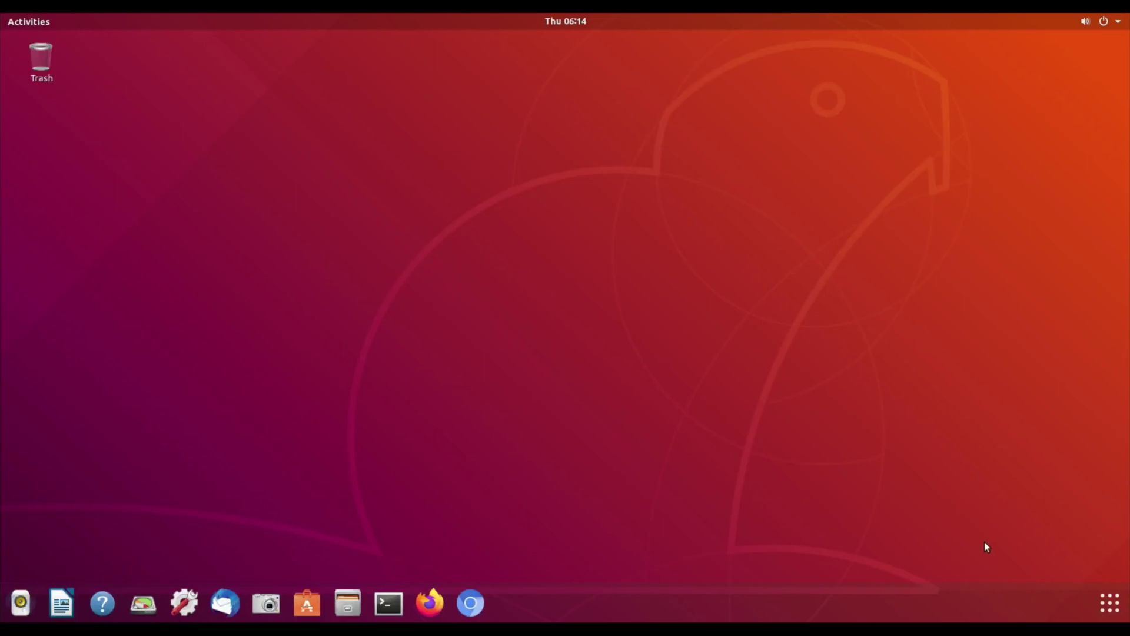
Show all installed applications and page through both grid pages, ending on the page with Vim.
{"action": "left_click", "coordinate": [1106, 607]}
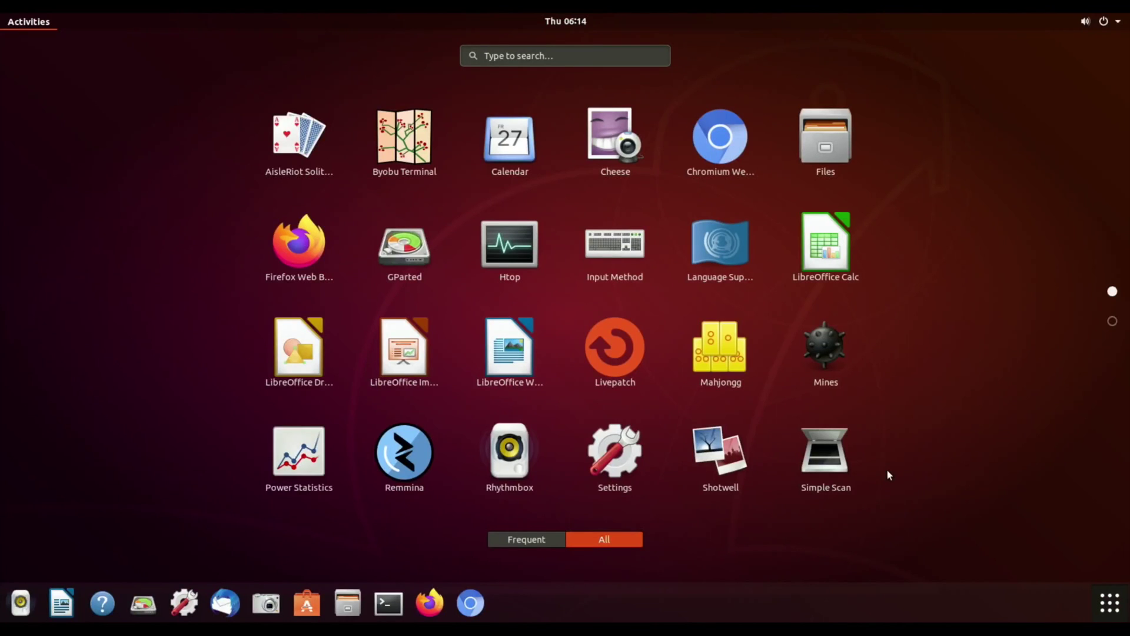
{"action": "scroll", "coordinate": [894, 333], "scroll_direction": "down", "scroll_amount": 1}
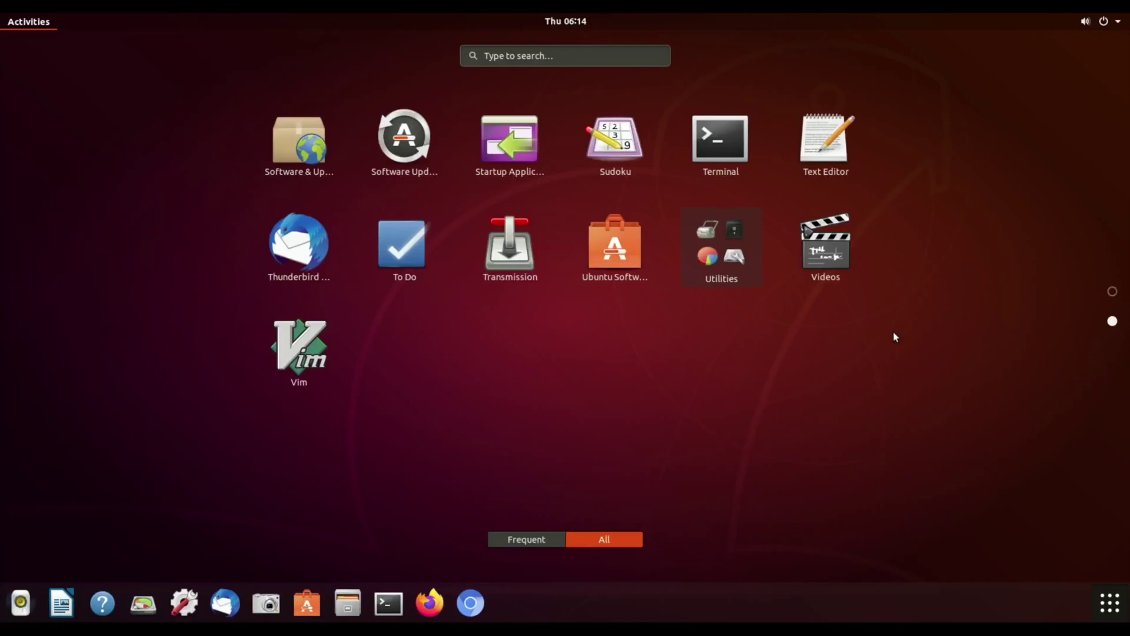
{"action": "scroll", "coordinate": [893, 331], "scroll_direction": "up", "scroll_amount": 1}
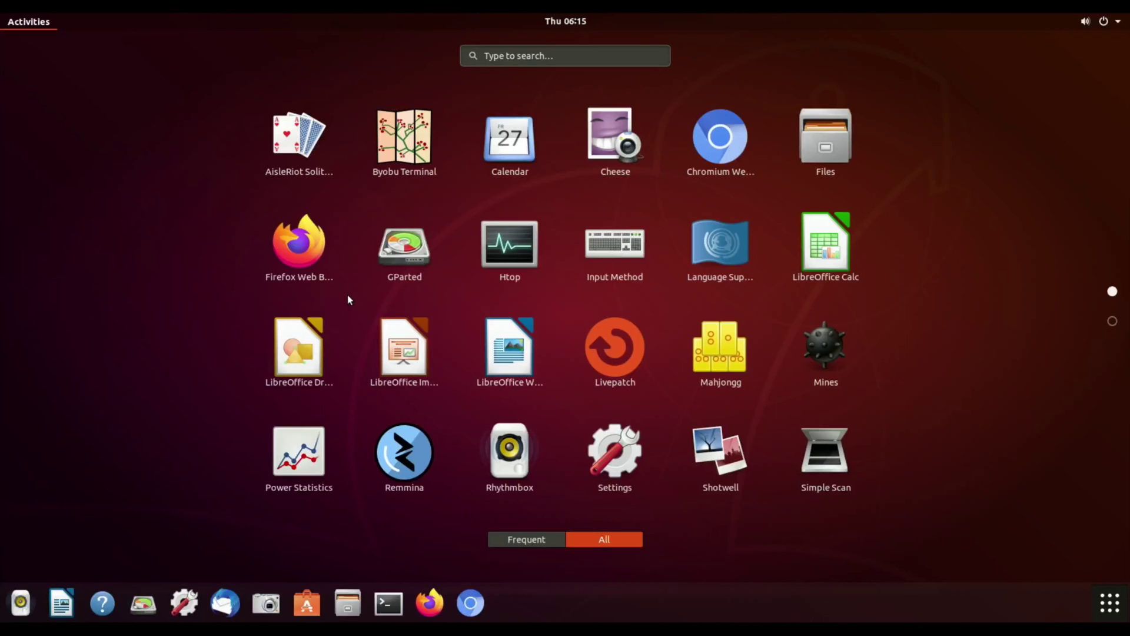
{"action": "scroll", "coordinate": [184, 314], "scroll_direction": "down", "scroll_amount": 1}
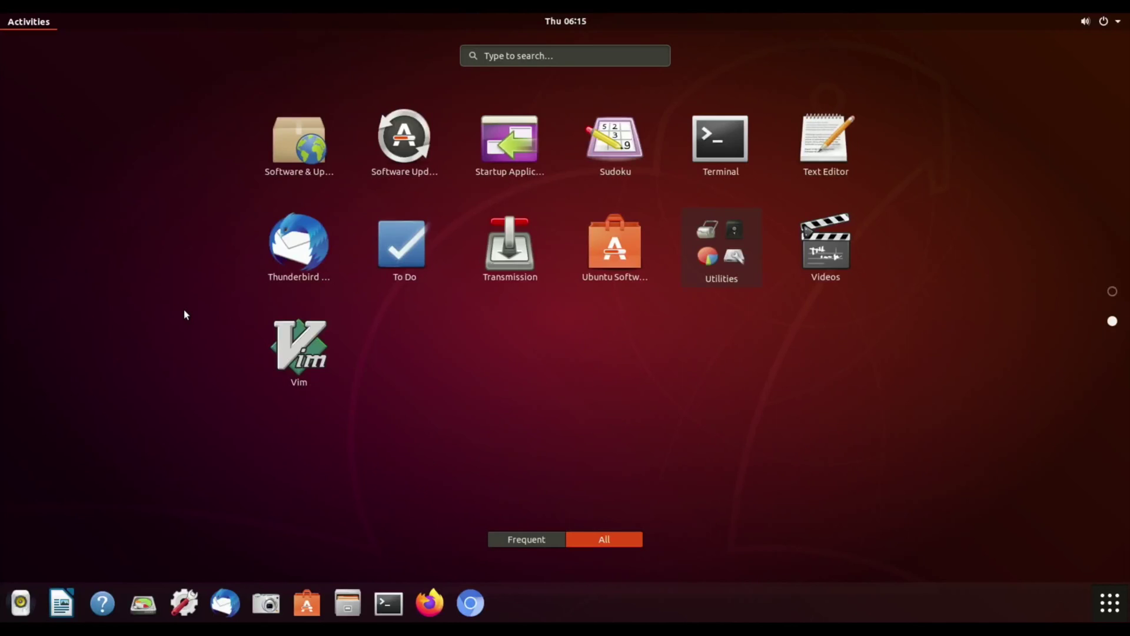
{"action": "scroll", "coordinate": [184, 314], "scroll_direction": "up", "scroll_amount": 1}
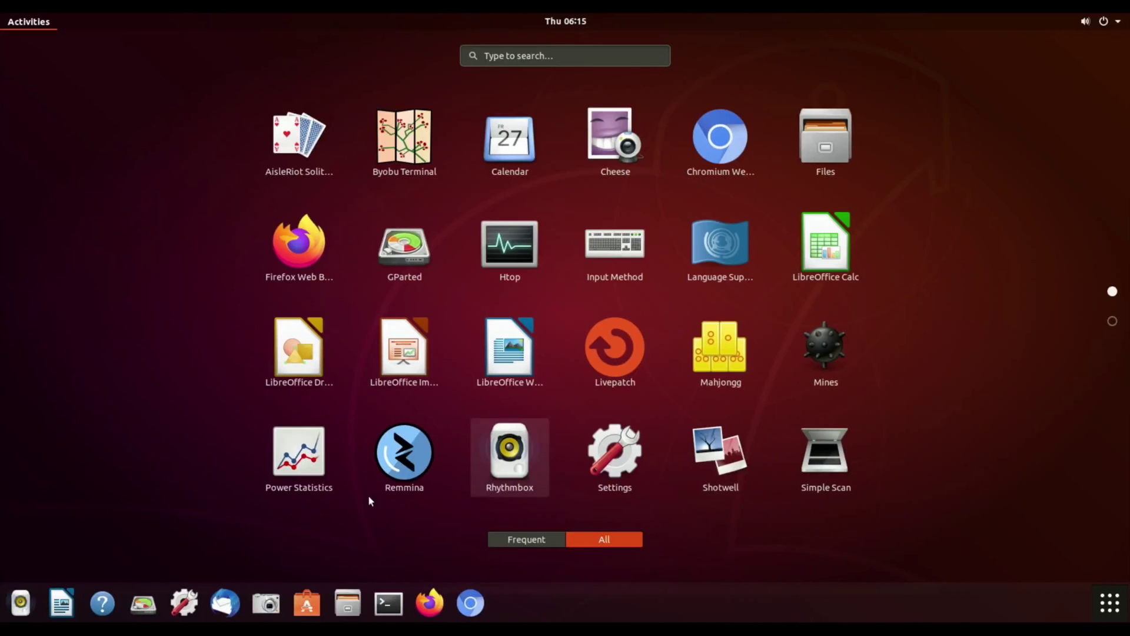
{"action": "scroll", "coordinate": [551, 468], "scroll_direction": "down", "scroll_amount": 1}
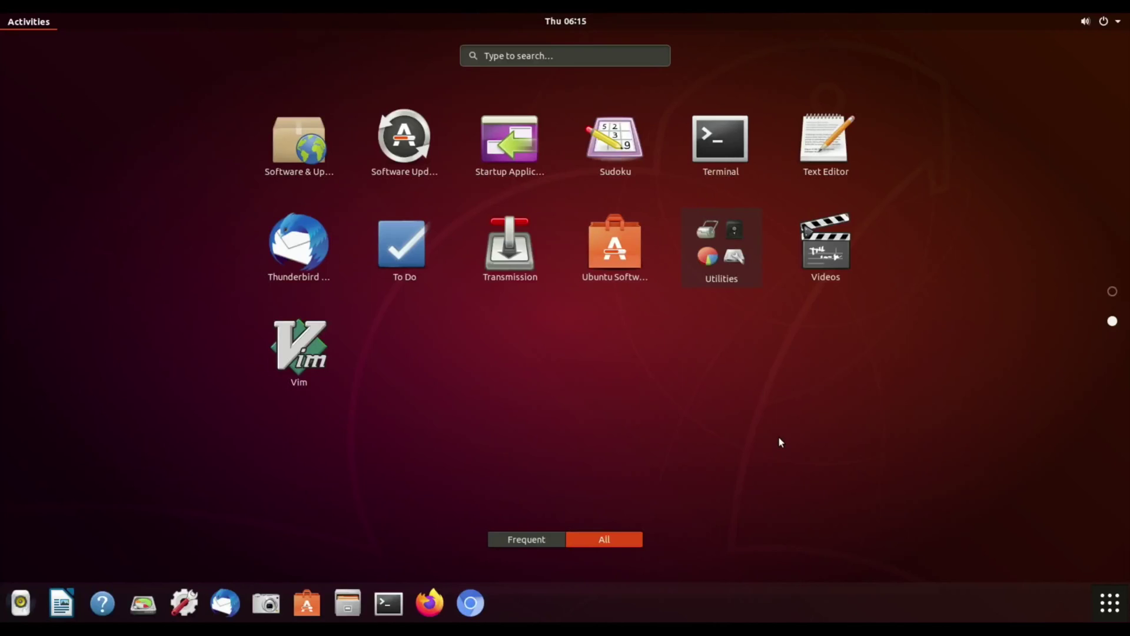
Launch Chromium, search for 'bbc' and open the BBC - Home page.
{"action": "left_click", "coordinate": [467, 606]}
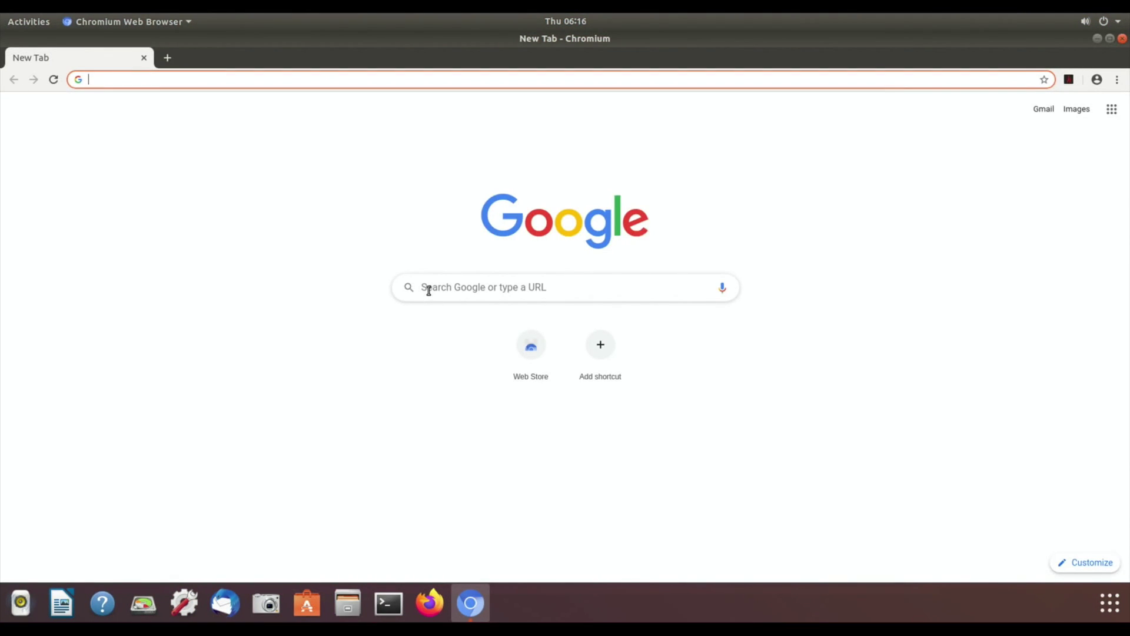
{"action": "left_click", "coordinate": [428, 290]}
{"action": "type", "text": "bbc"}
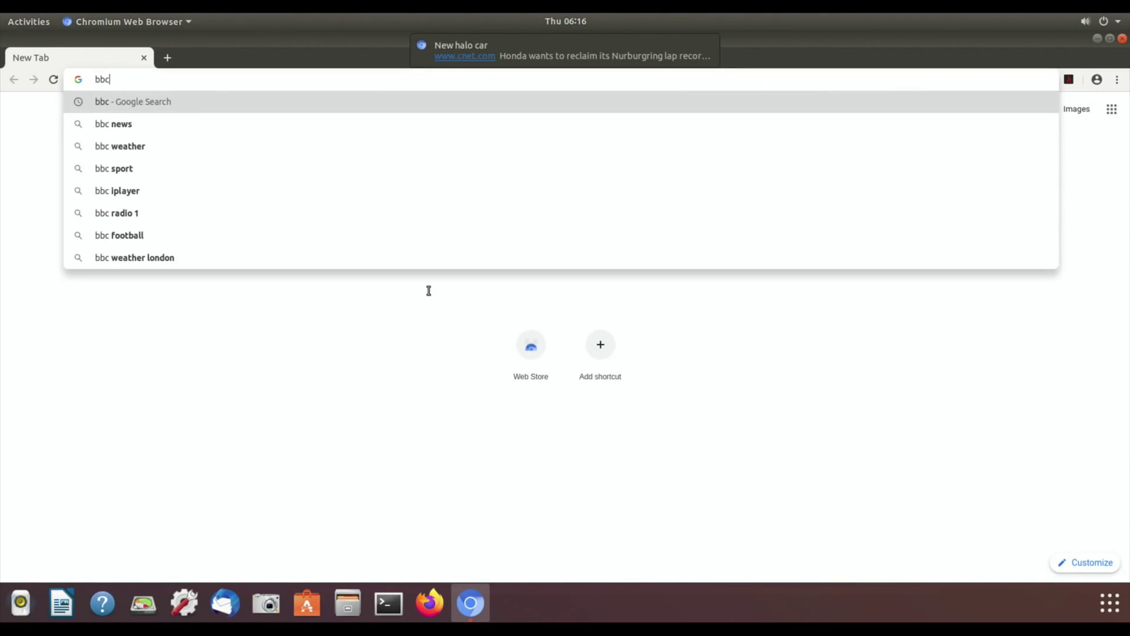
{"action": "key", "text": "Return"}
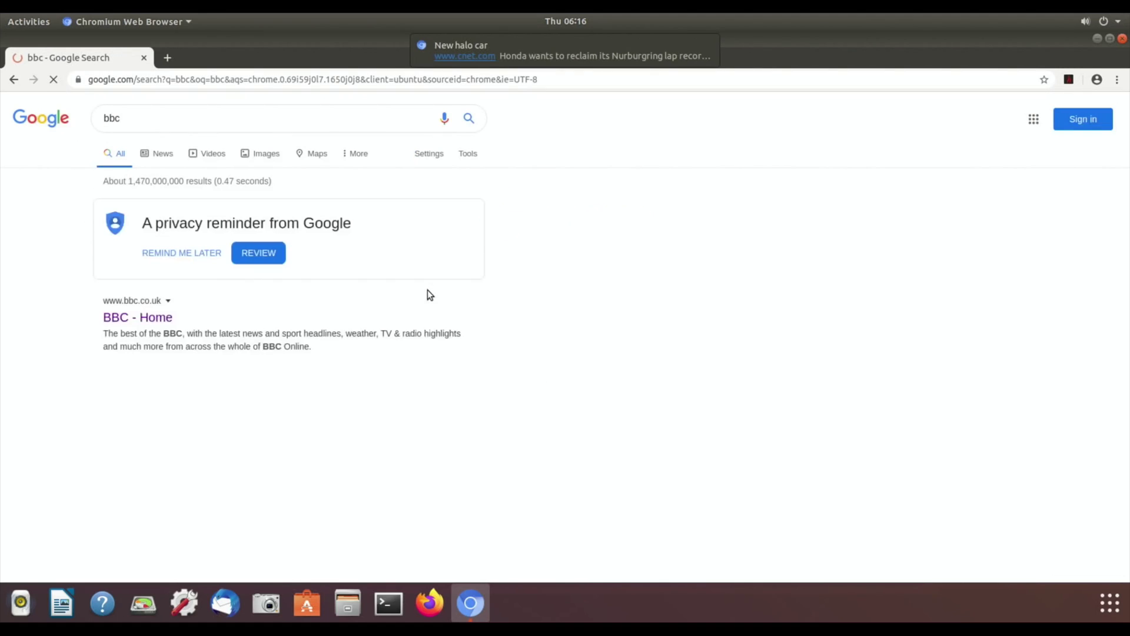
{"action": "left_click", "coordinate": [146, 315]}
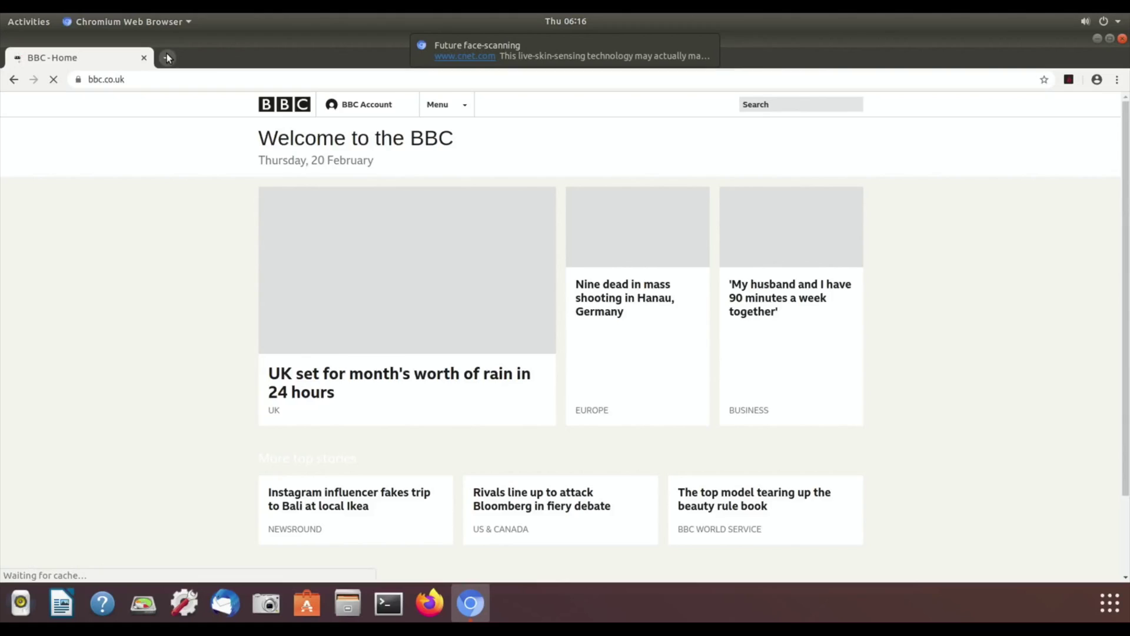
Load the hotukdeals website in a new tab and scroll through it.
{"action": "left_click", "coordinate": [167, 55]}
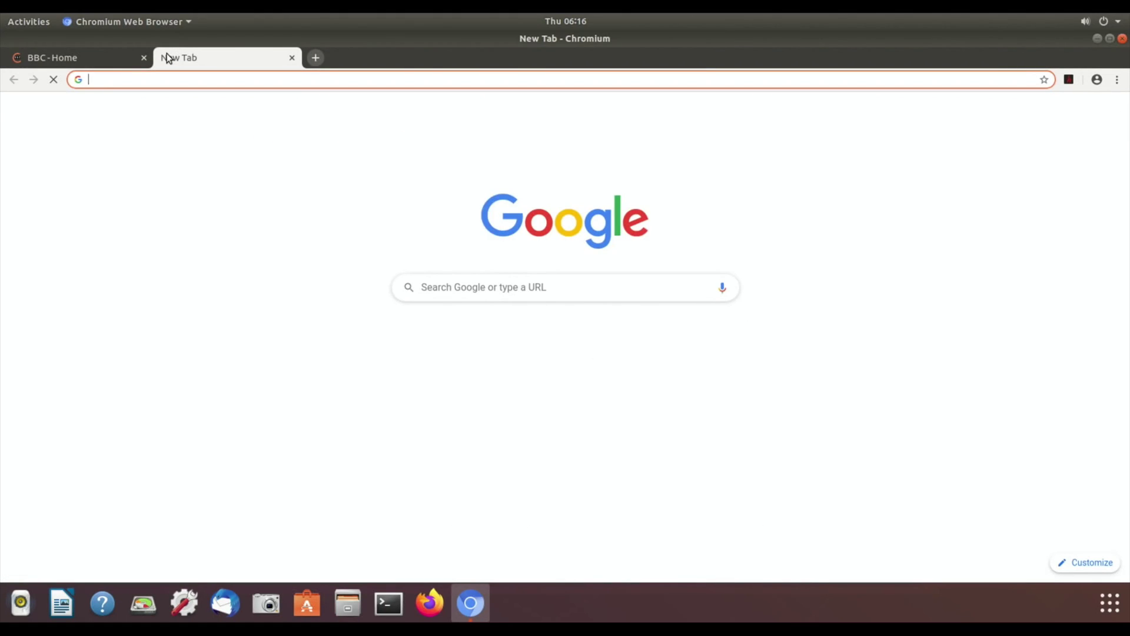
{"action": "type", "text": "ho"}
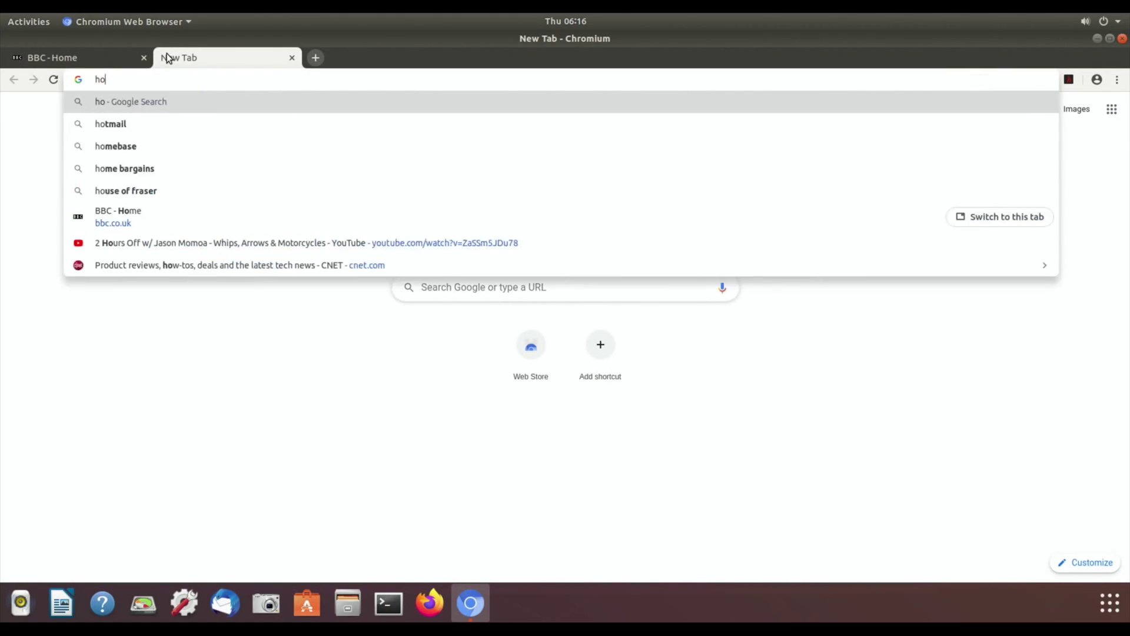
{"action": "type", "text": "tukdeals"}
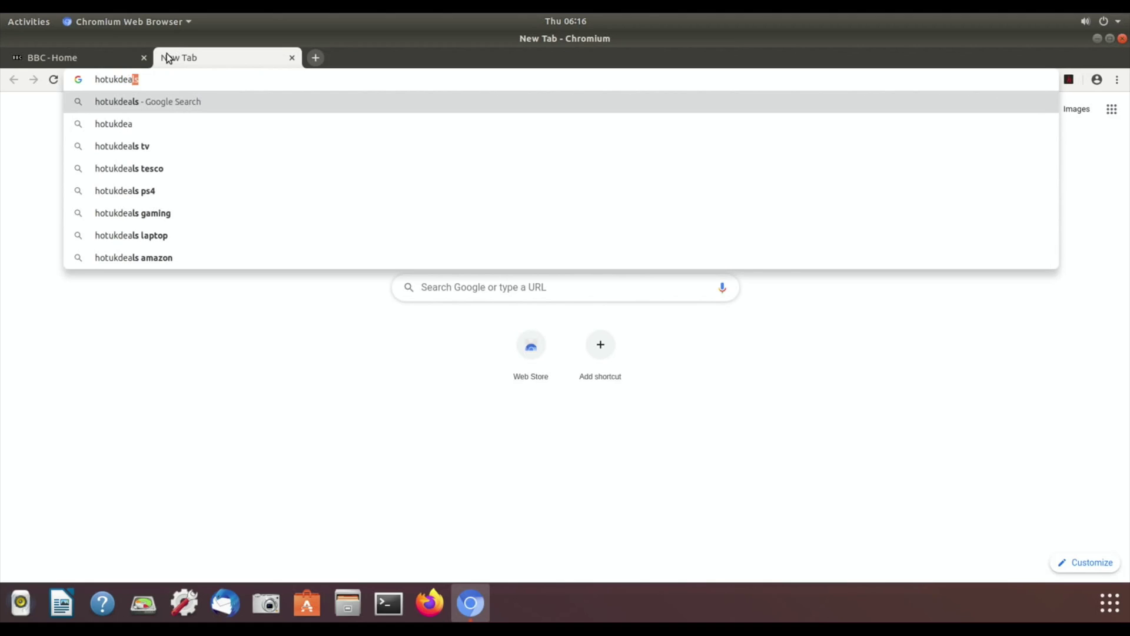
{"action": "key", "text": "Return"}
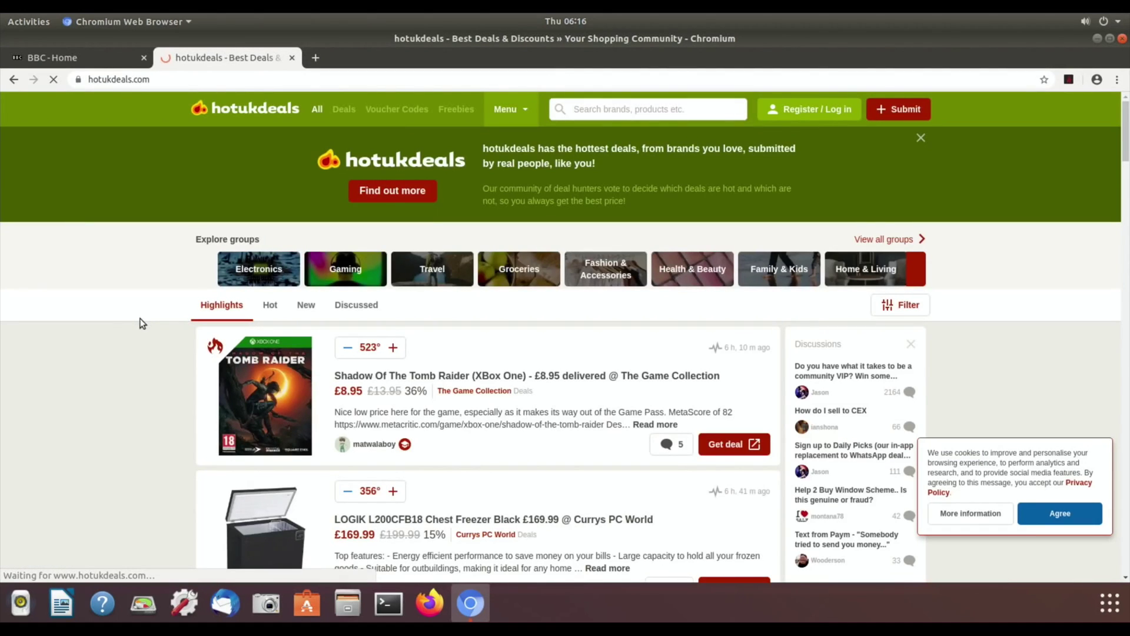
{"action": "scroll", "coordinate": [508, 400], "scroll_direction": "down", "scroll_amount": 20}
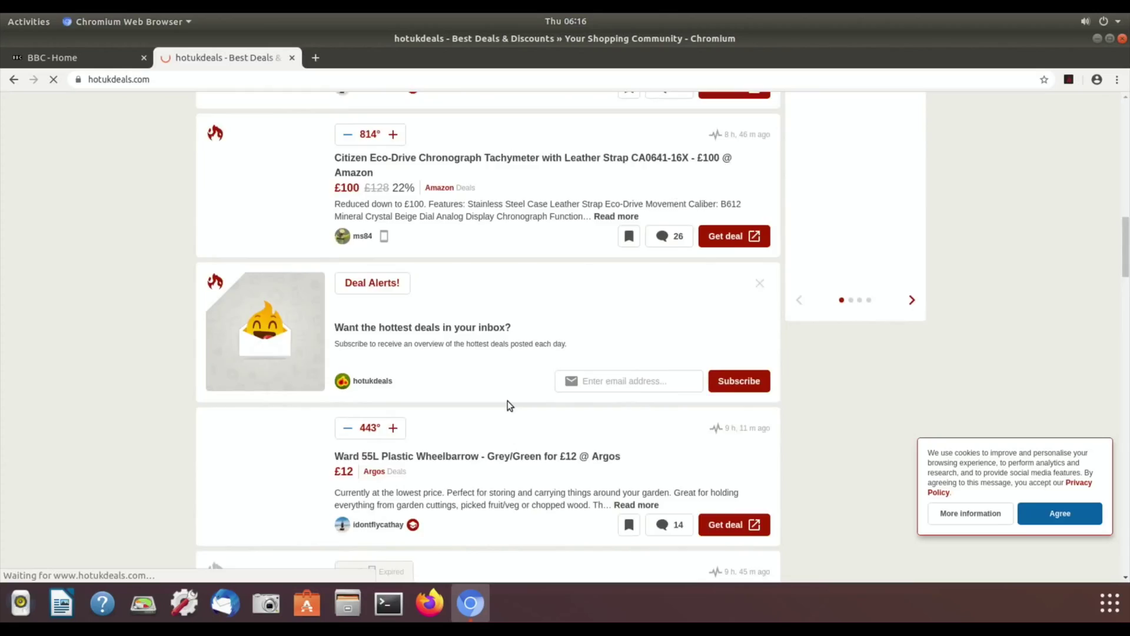
{"action": "scroll", "coordinate": [508, 403], "scroll_direction": "up", "scroll_amount": 20}
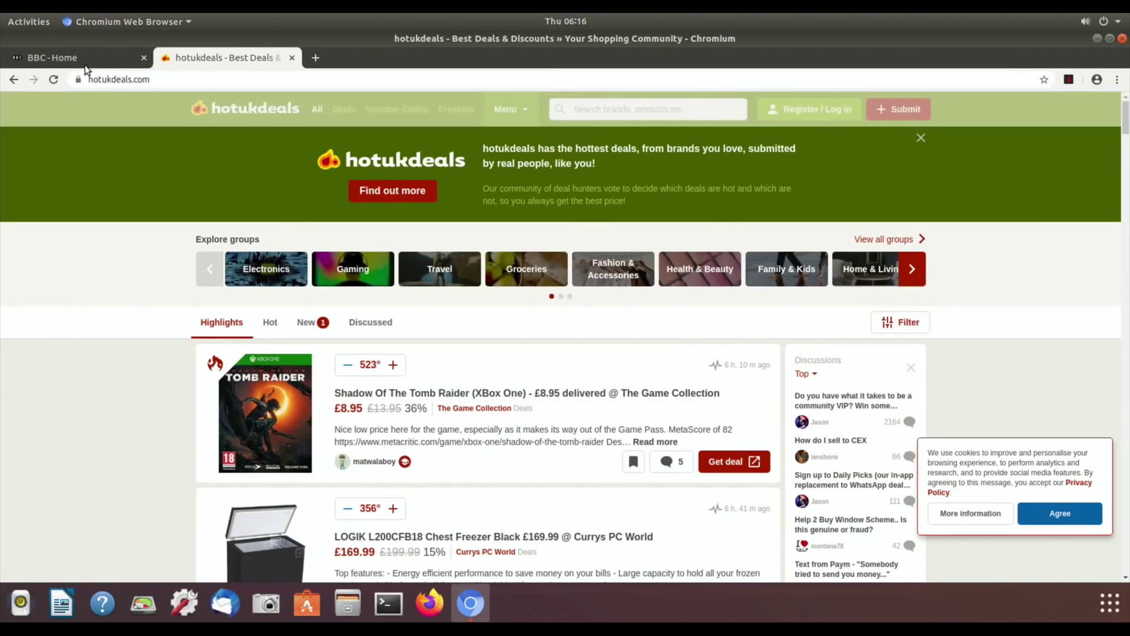
Revisit the BBC - Home tab, then close it, leaving hotukdeals with its URL selected.
{"action": "left_click", "coordinate": [84, 65]}
{"action": "scroll", "coordinate": [495, 288], "scroll_direction": "down", "scroll_amount": 20}
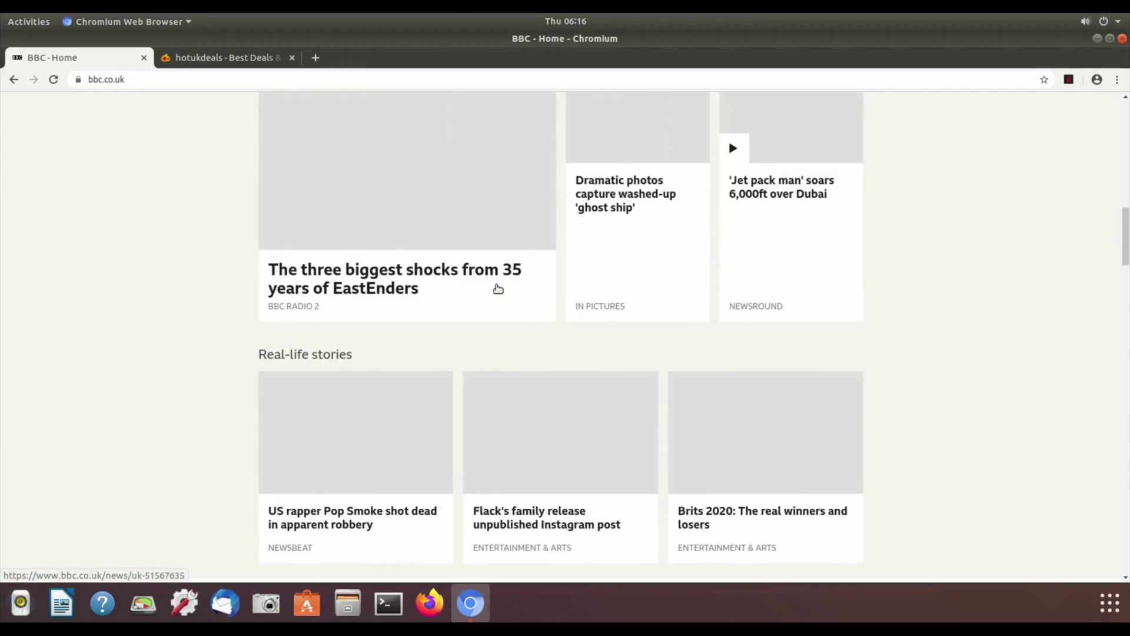
{"action": "scroll", "coordinate": [498, 288], "scroll_direction": "down", "scroll_amount": 5}
{"action": "scroll", "coordinate": [497, 290], "scroll_direction": "up", "scroll_amount": 20}
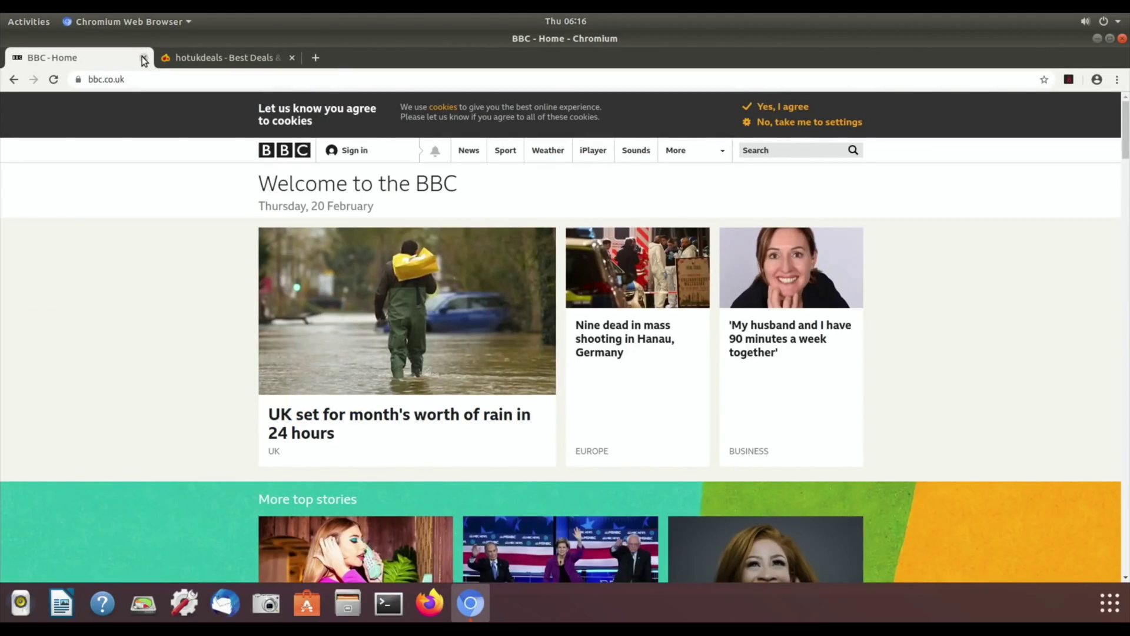
{"action": "left_click", "coordinate": [143, 59]}
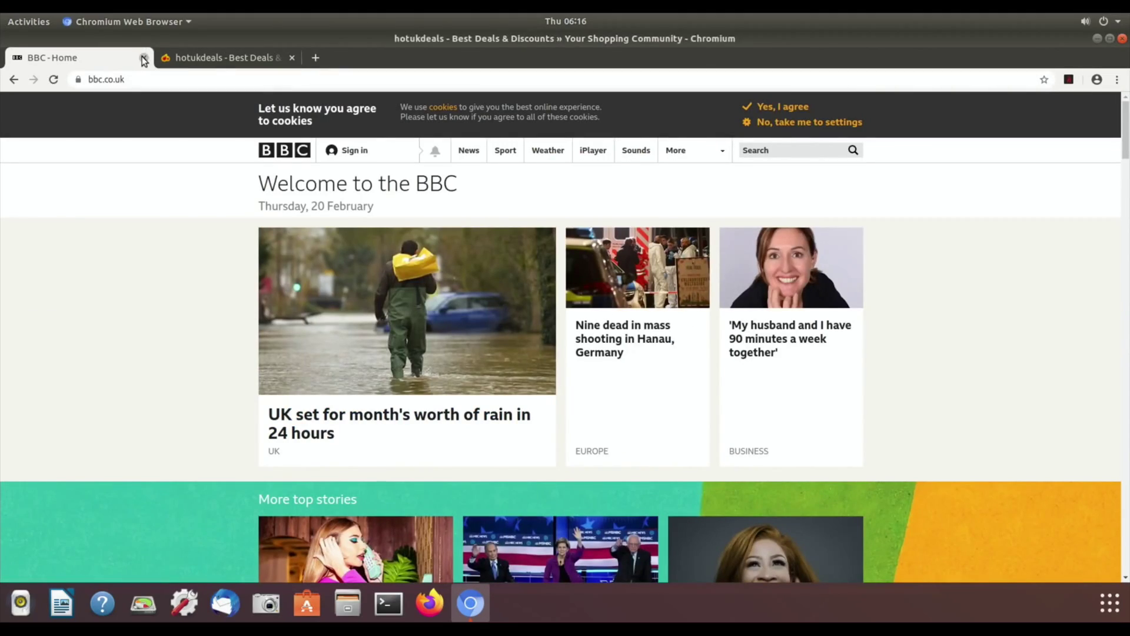
{"action": "left_click", "coordinate": [152, 80]}
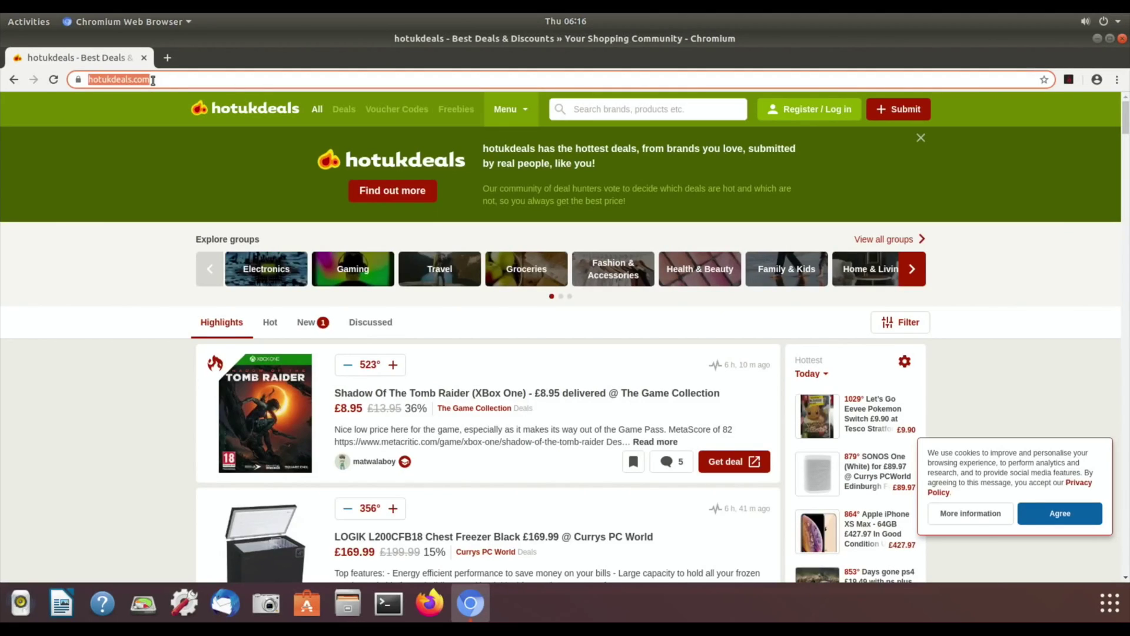
Search for 'youtube', open the YouTube website and view the h264ify extension options.
{"action": "type", "text": "youtube"}
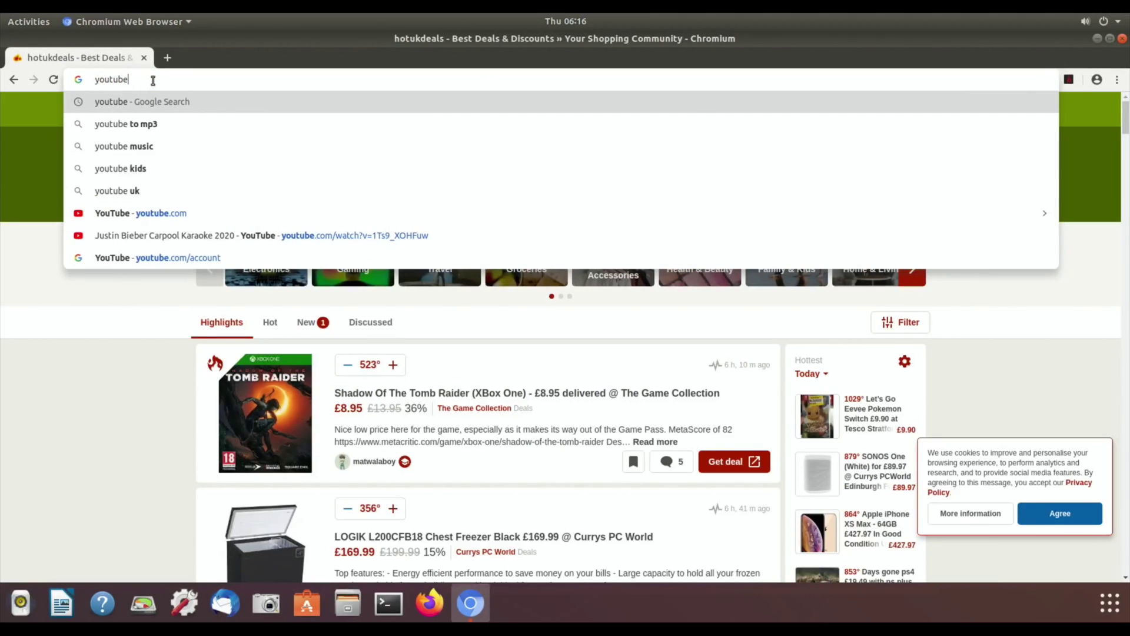
{"action": "key", "text": "Return"}
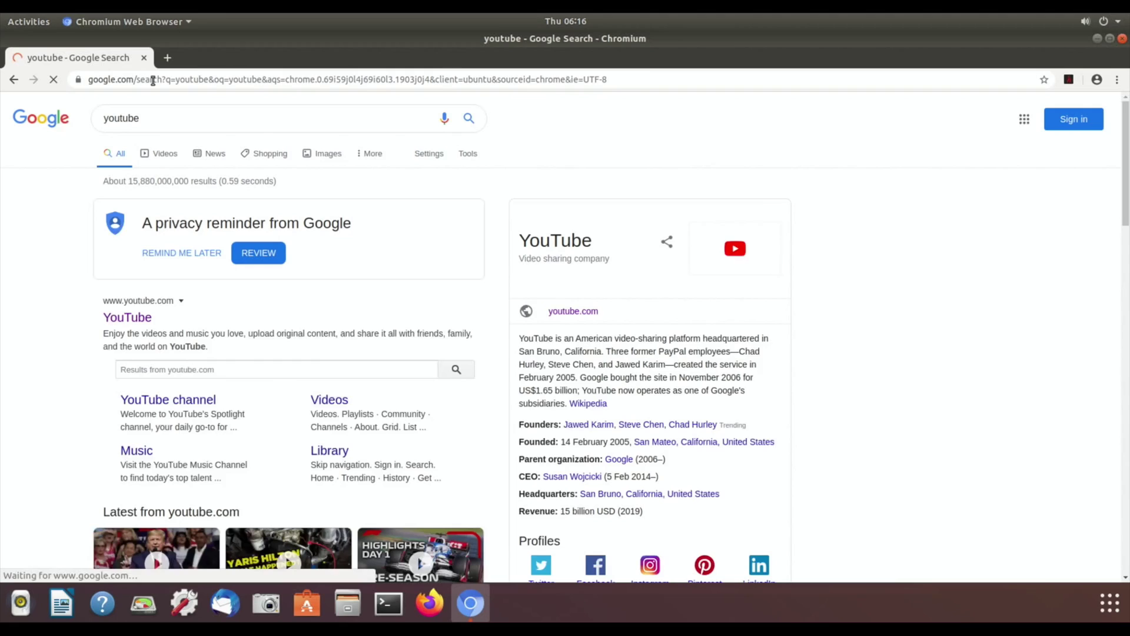
{"action": "left_click", "coordinate": [129, 319]}
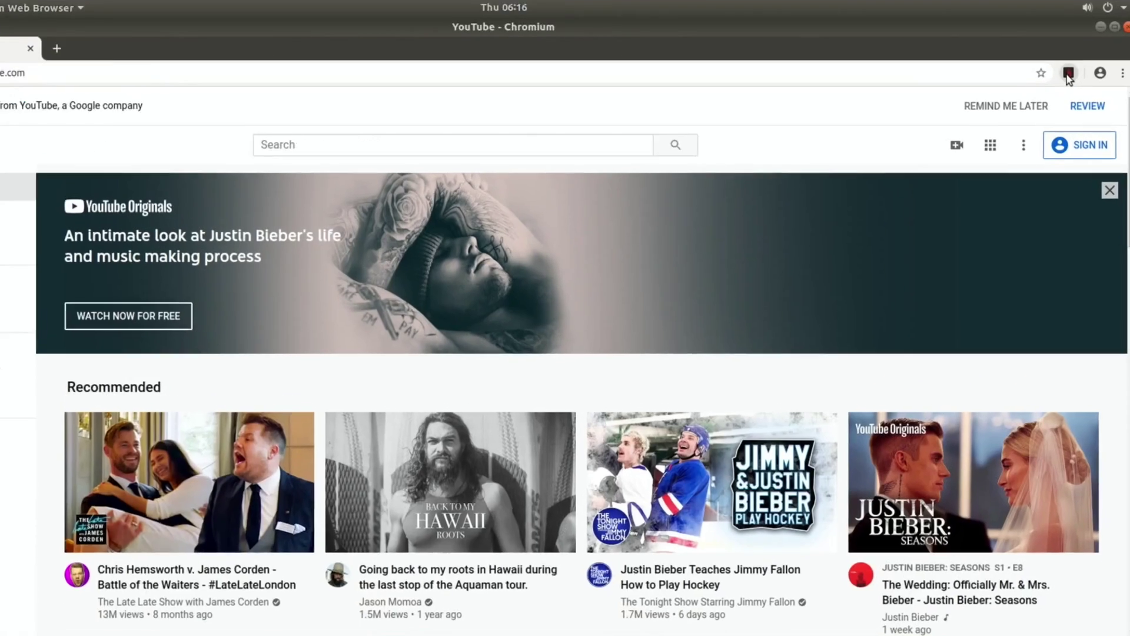
{"action": "left_click", "coordinate": [1068, 80]}
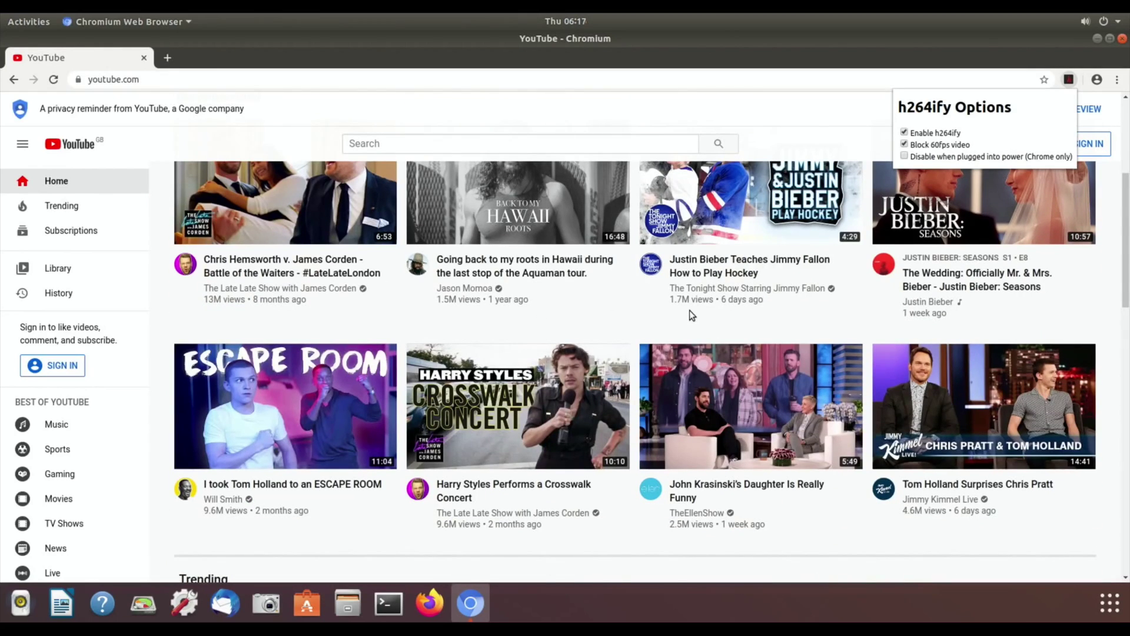
Play the Tom Holland Surprises Chris Pratt video at 720p quality and pause it at 0:21.
{"action": "left_click", "coordinate": [954, 434]}
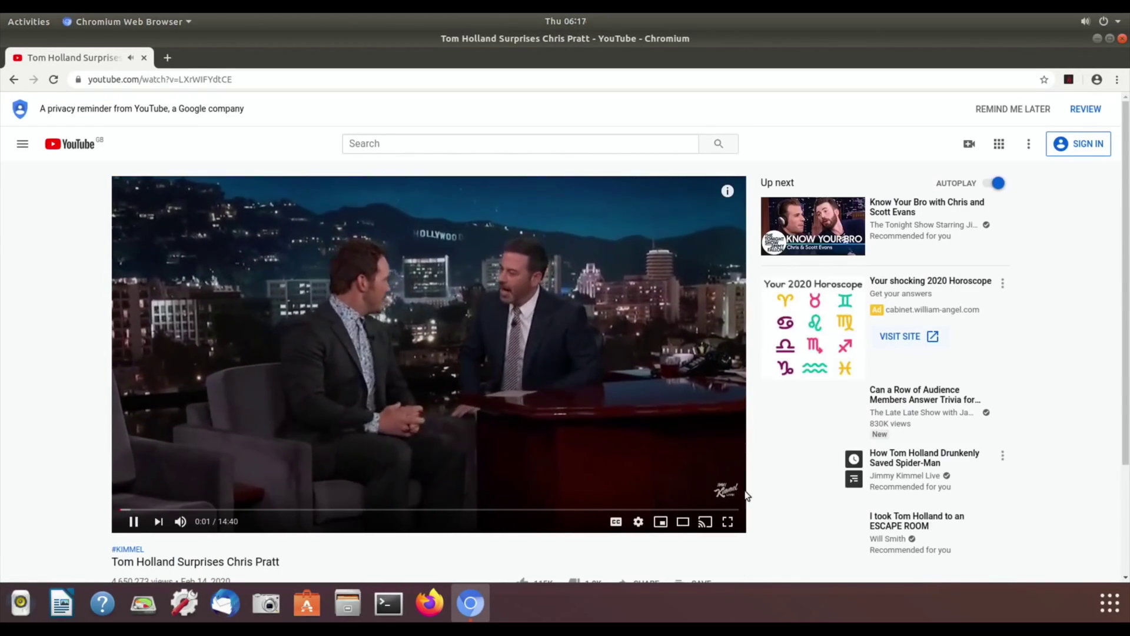
{"action": "left_click", "coordinate": [638, 522]}
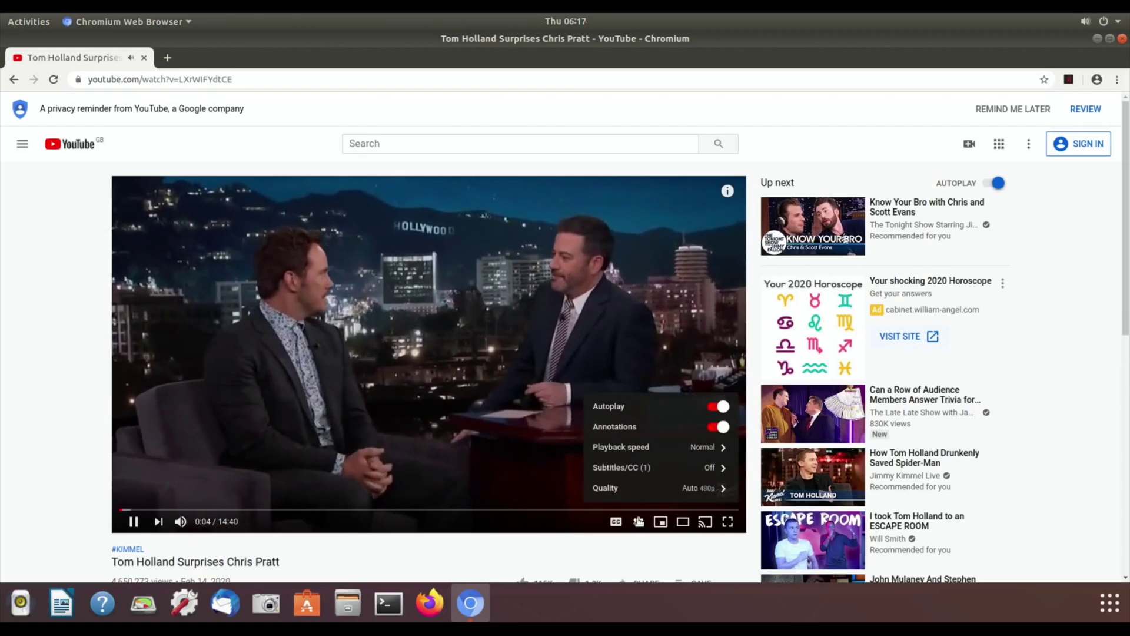
{"action": "left_click", "coordinate": [694, 493]}
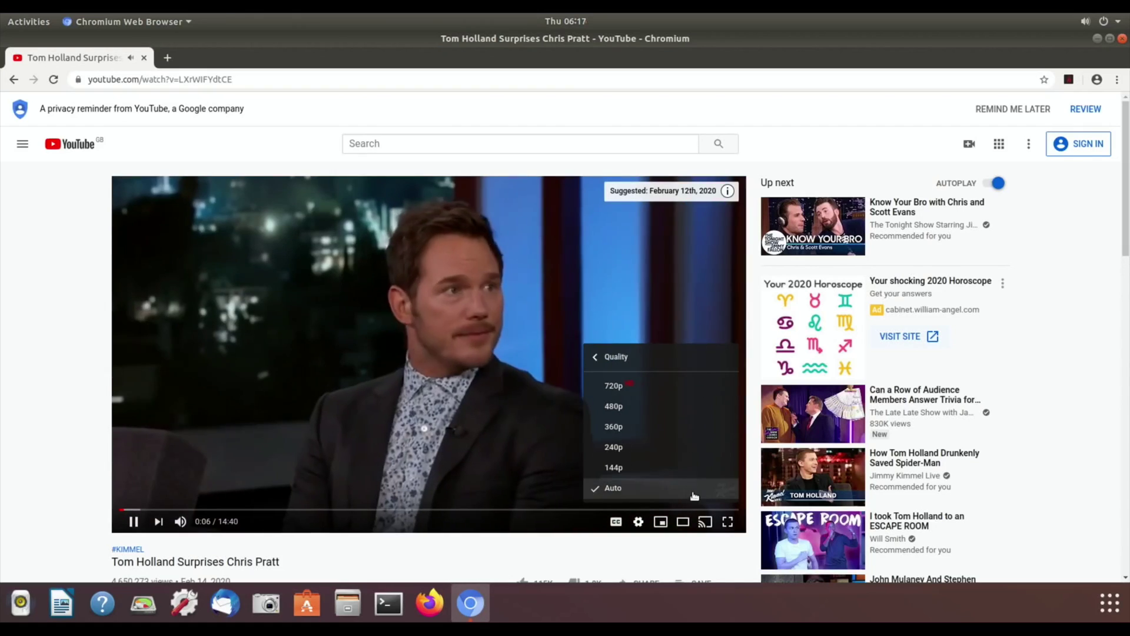
{"action": "left_click", "coordinate": [614, 385]}
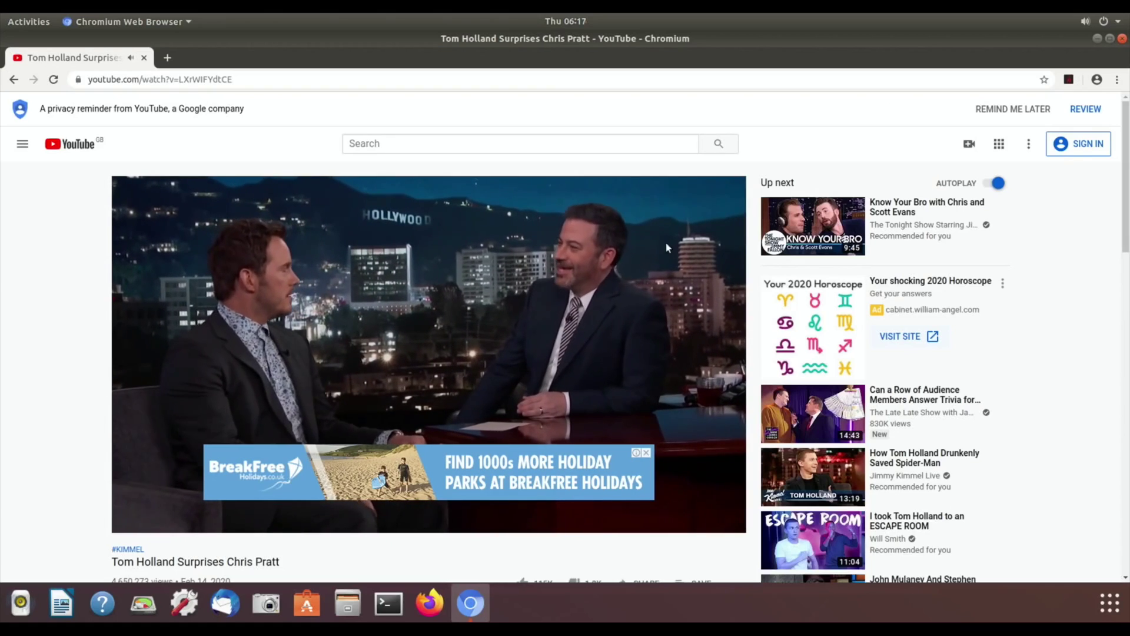
{"action": "key", "text": "space"}
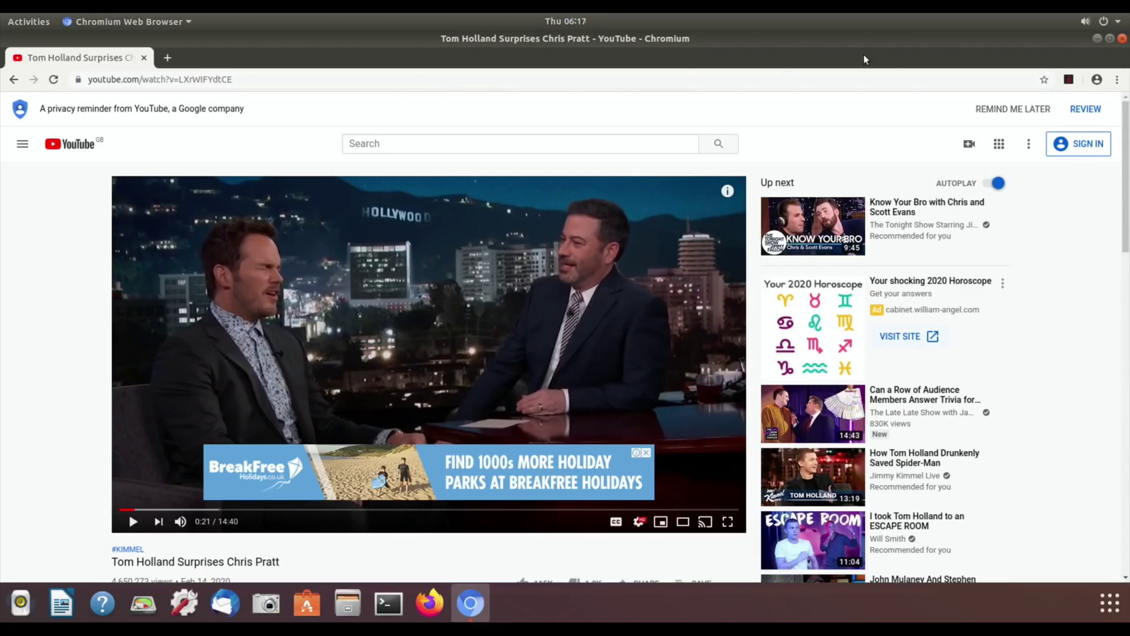
Close the Chromium window, leaving only the dock and Trash icon on the desktop.
{"action": "left_click", "coordinate": [1122, 38]}
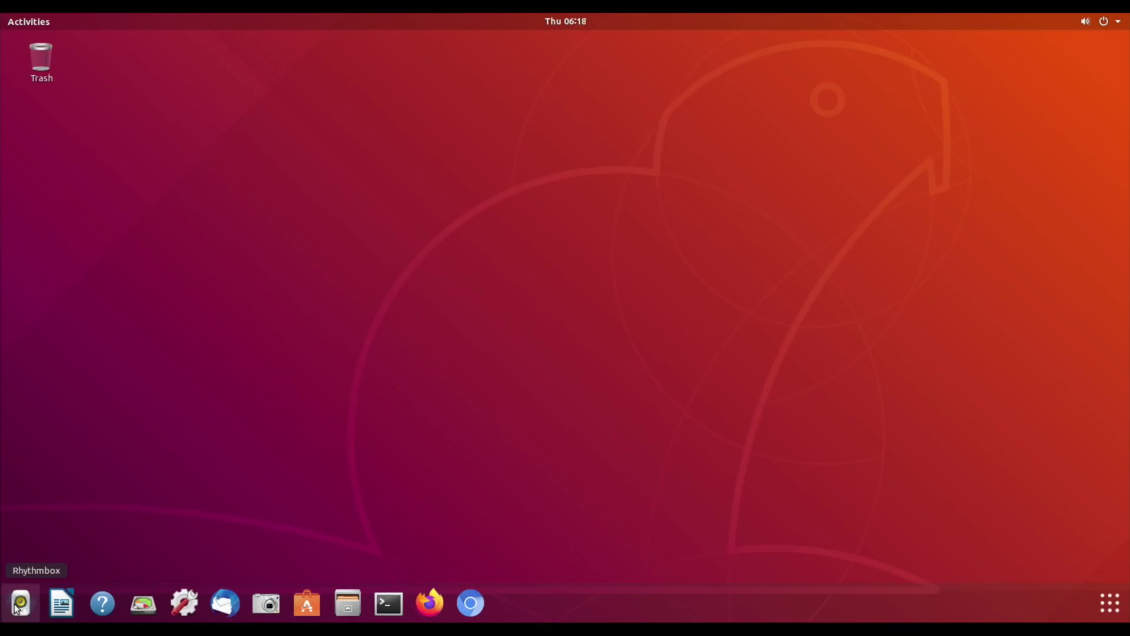
{"action": "left_click", "coordinate": [18, 604]}
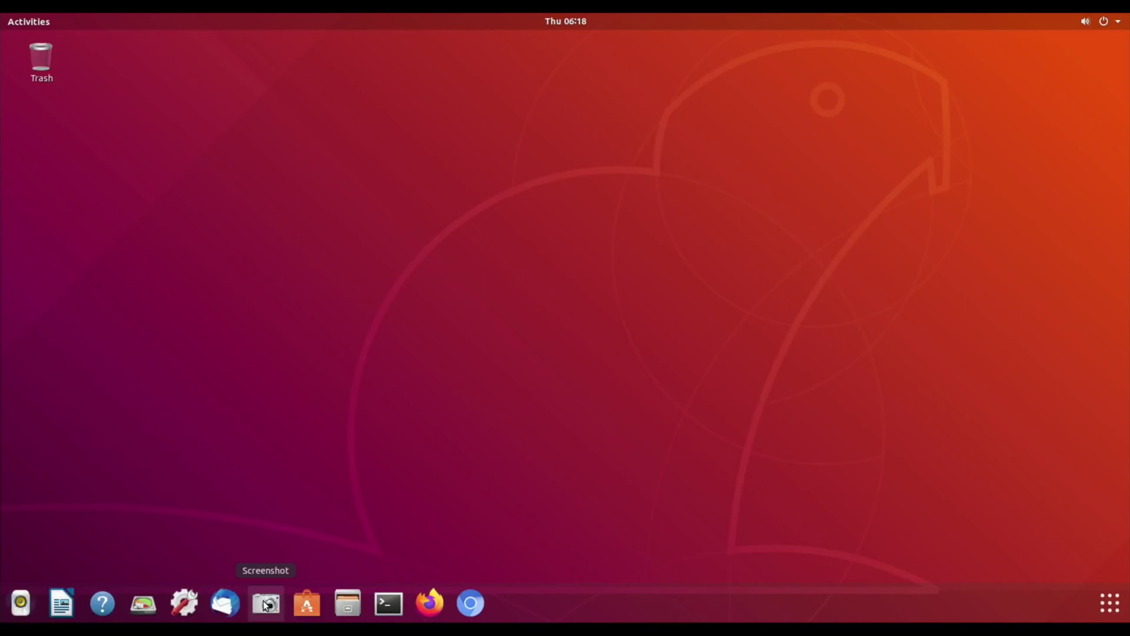
{"action": "left_click", "coordinate": [265, 604]}
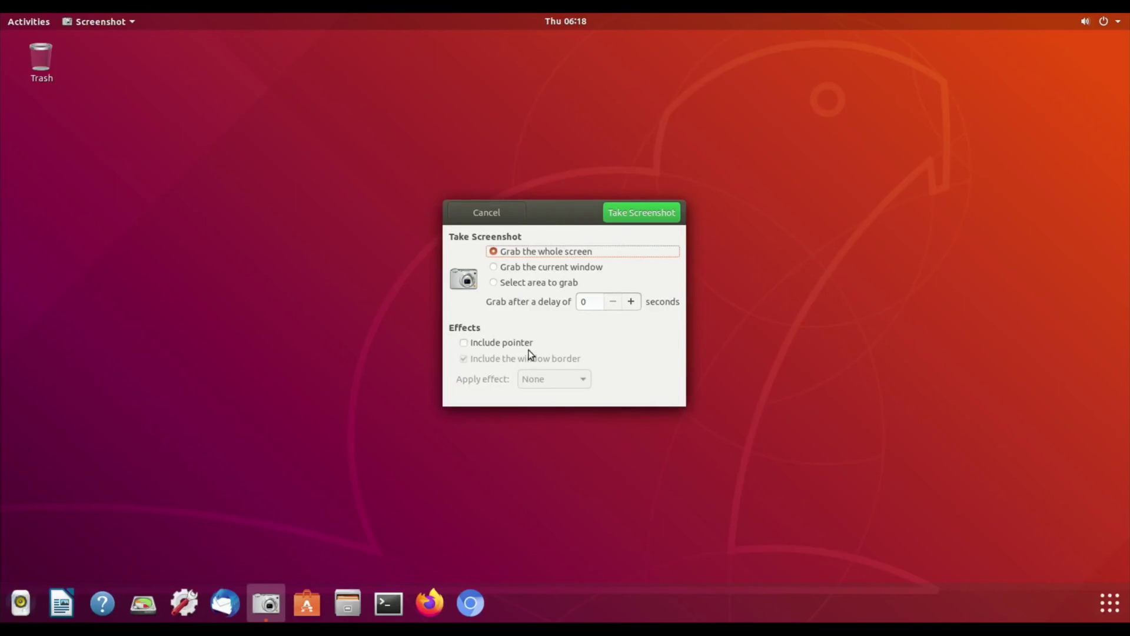
{"action": "left_click", "coordinate": [518, 219]}
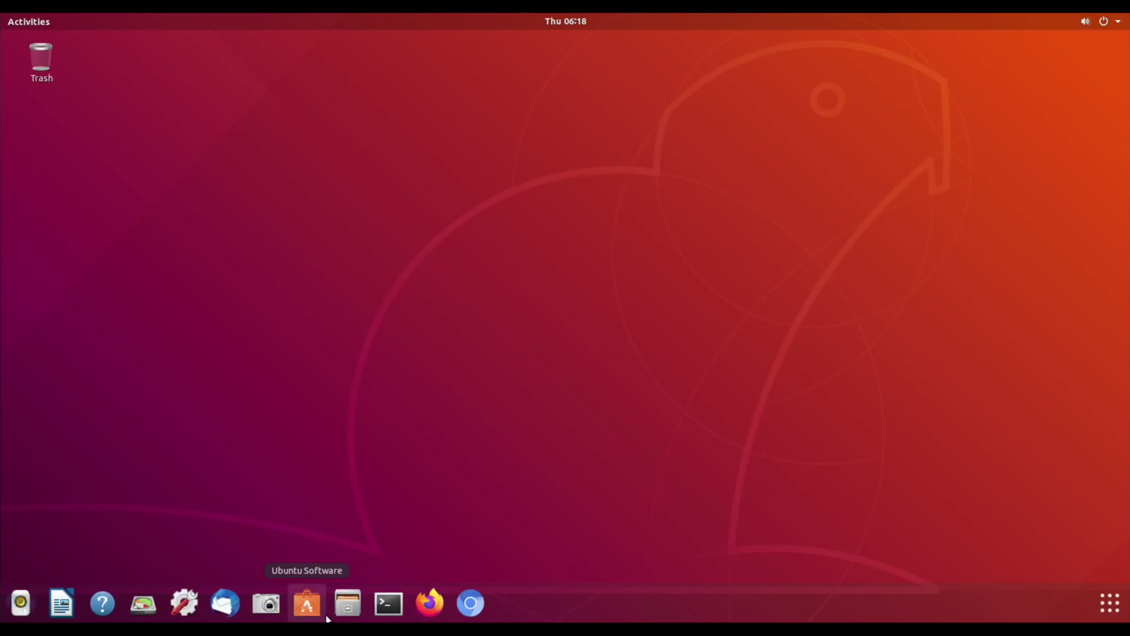
{"action": "left_click", "coordinate": [191, 605]}
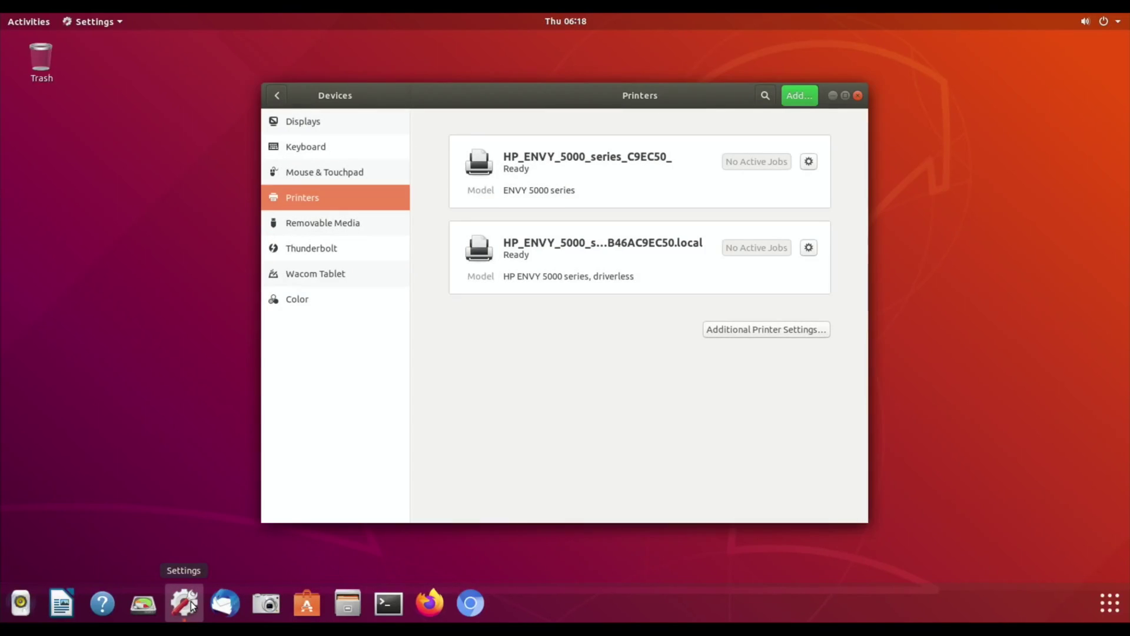
{"action": "left_click", "coordinate": [294, 121]}
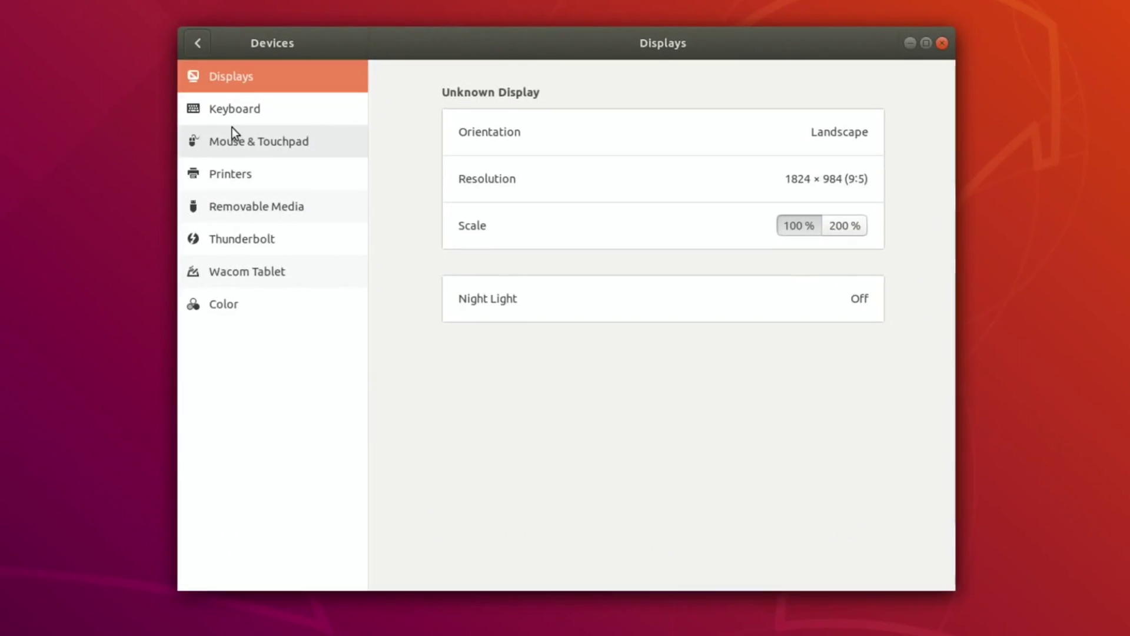
{"action": "left_click", "coordinate": [196, 96]}
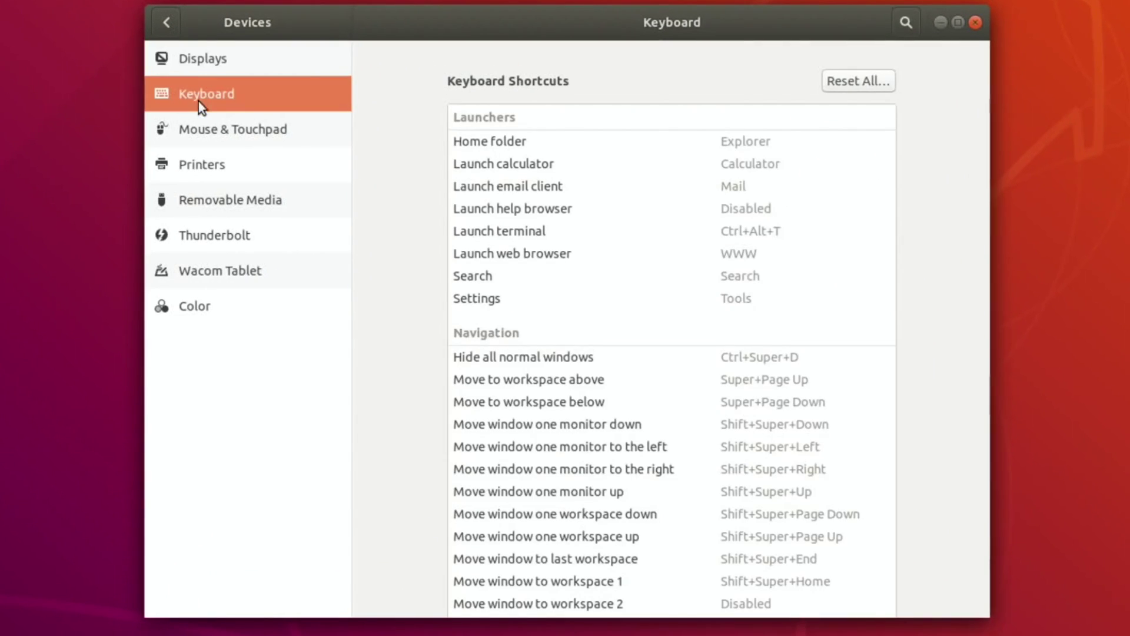
{"action": "left_click", "coordinate": [208, 129]}
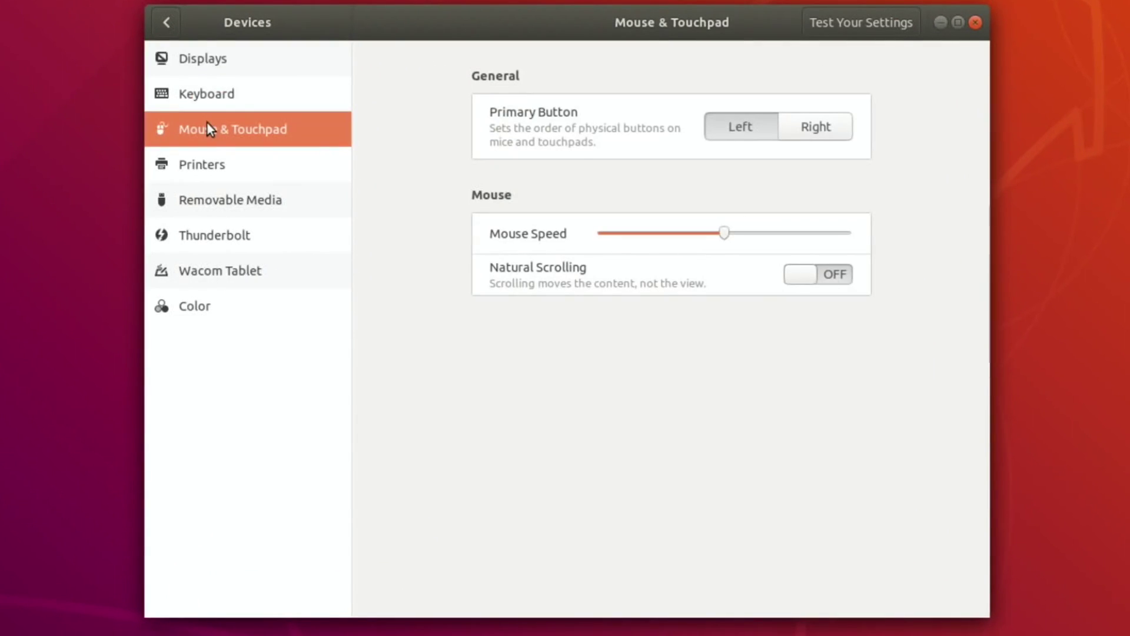
{"action": "left_click", "coordinate": [216, 162]}
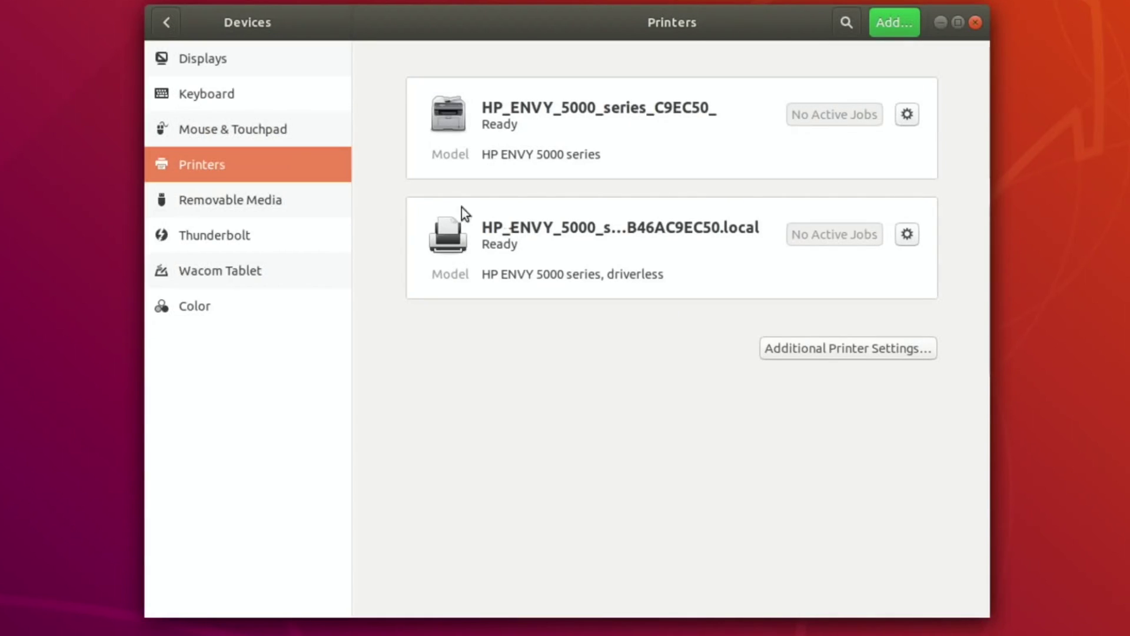
{"action": "left_click", "coordinate": [301, 201]}
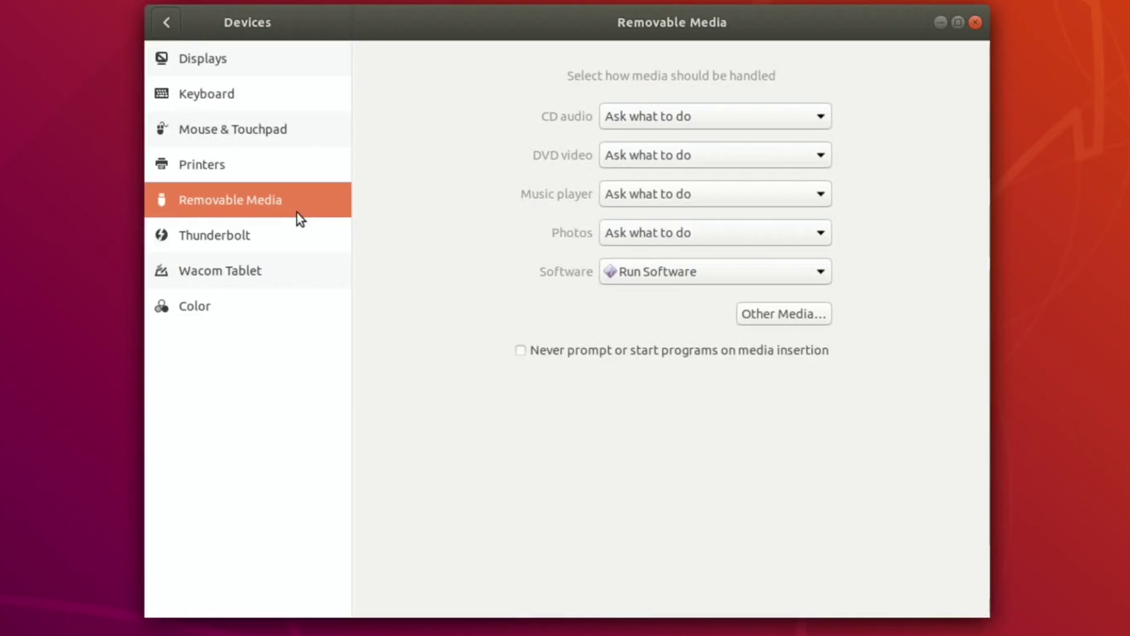
{"action": "left_click", "coordinate": [289, 232]}
{"action": "left_click", "coordinate": [242, 272]}
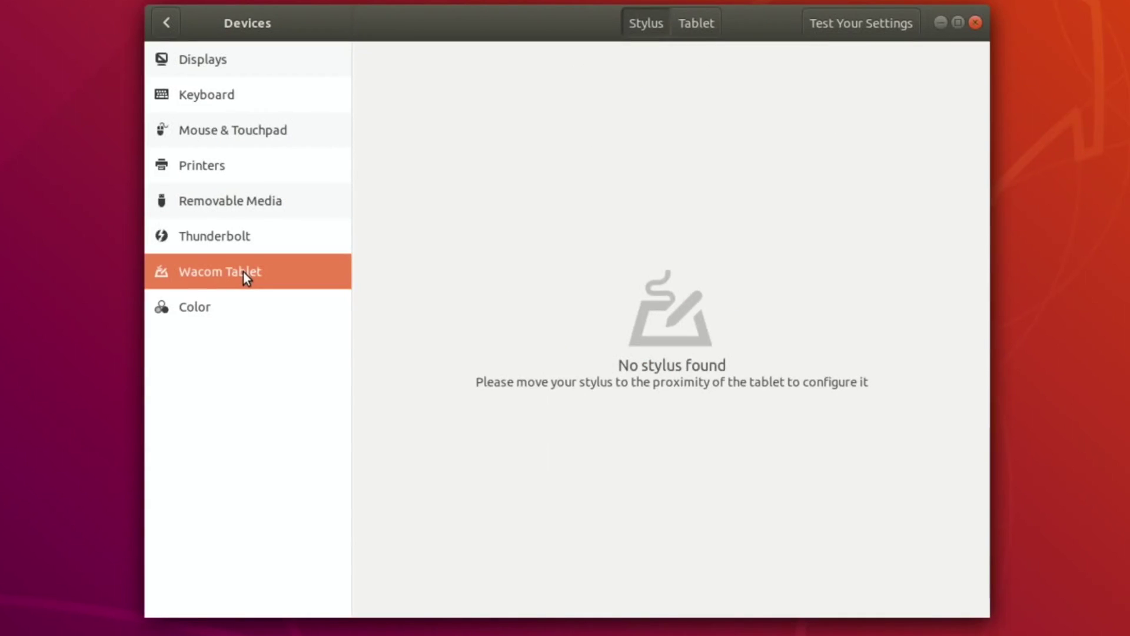
{"action": "left_click", "coordinate": [202, 314]}
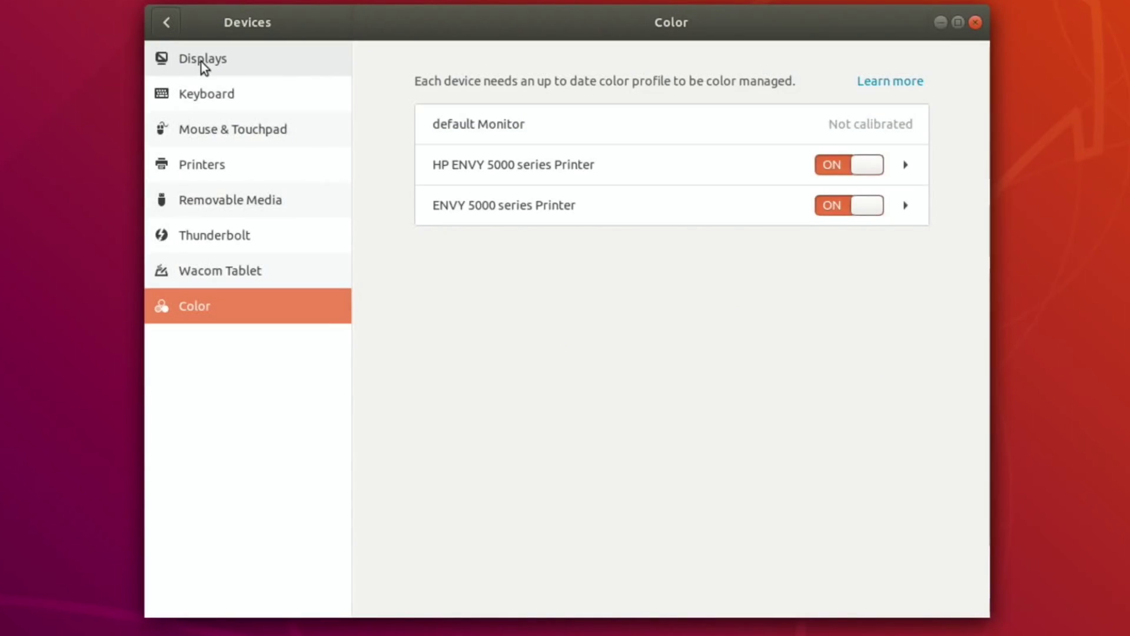
{"action": "left_click", "coordinate": [156, 23]}
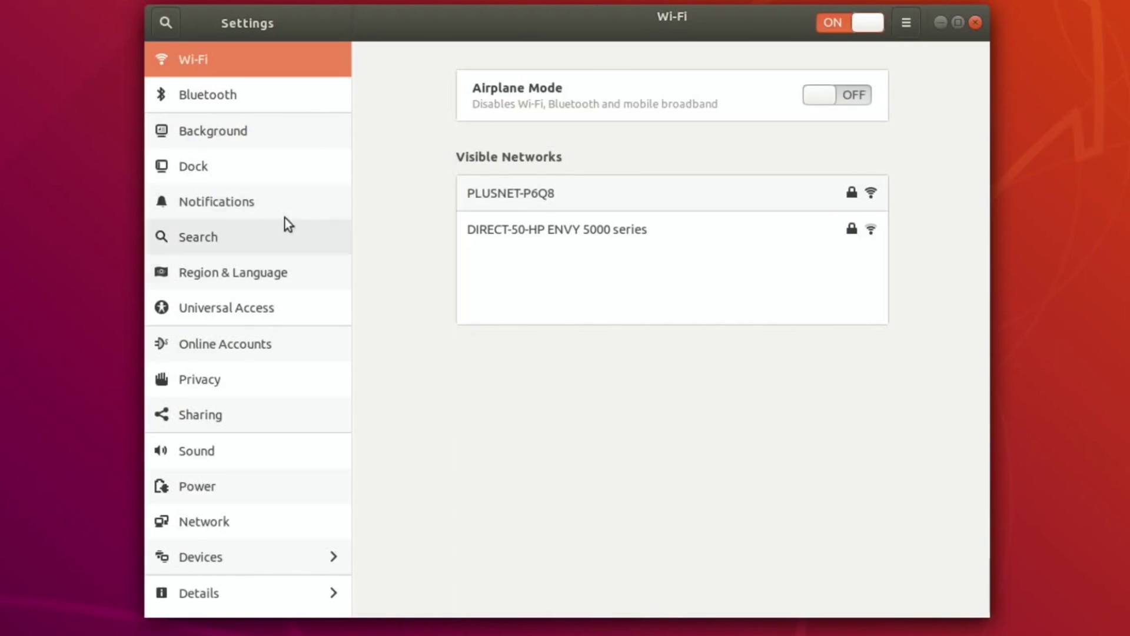
{"action": "left_click", "coordinate": [224, 450]}
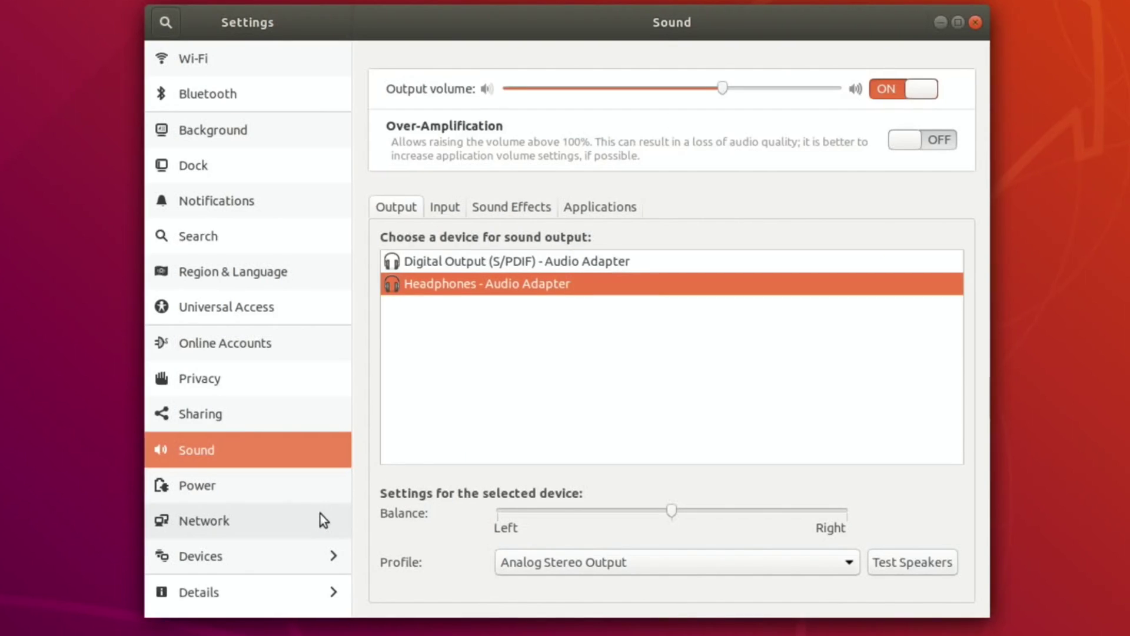
{"action": "left_click", "coordinate": [259, 527]}
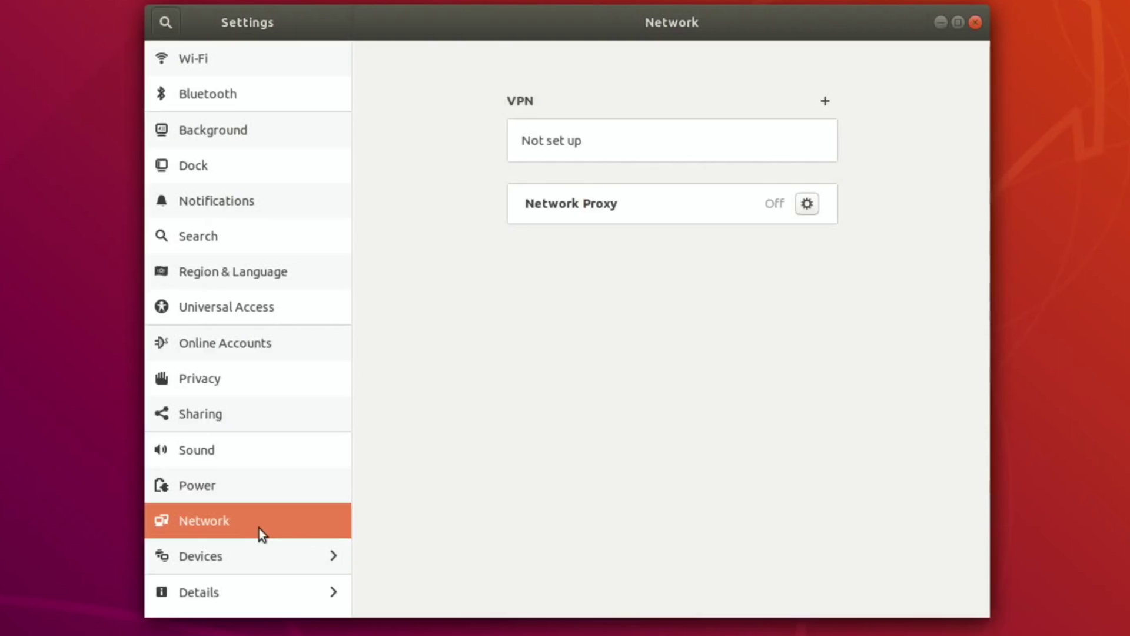
{"action": "left_click", "coordinate": [236, 563]}
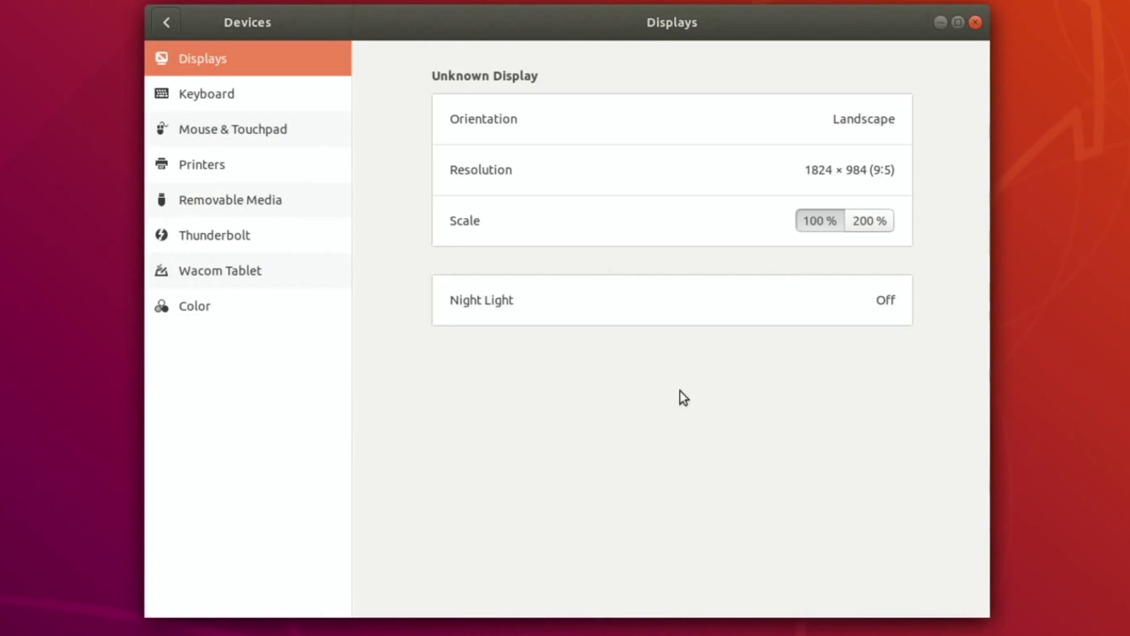
{"action": "left_click", "coordinate": [975, 22]}
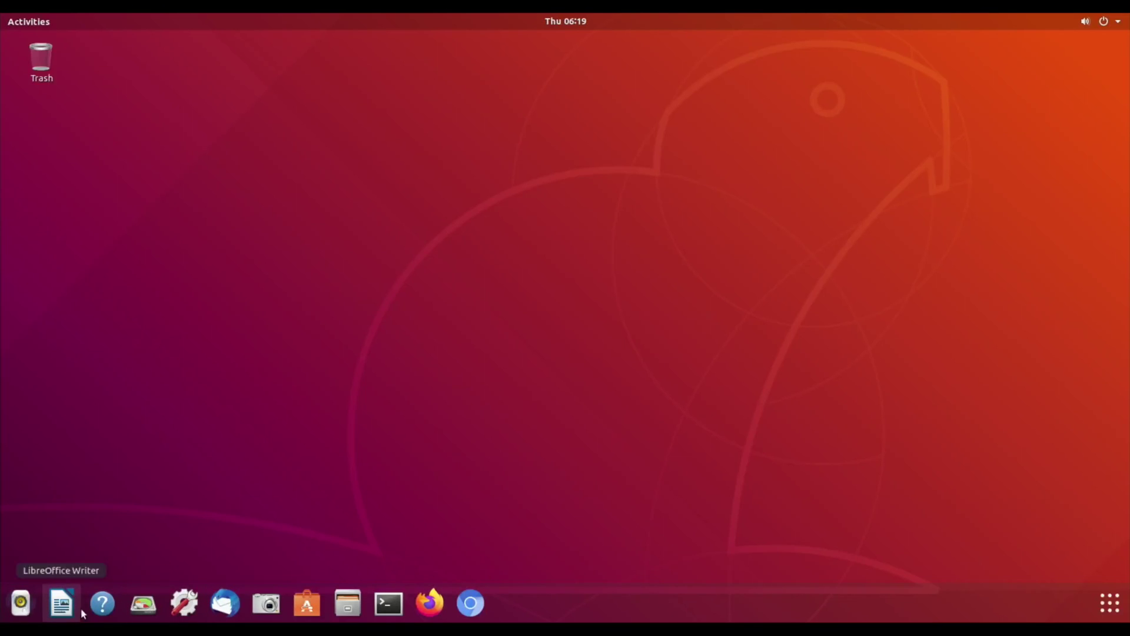
Open the Ubuntu Desktop Guide in GNOME Help, scroll through it, then close it.
{"action": "left_click", "coordinate": [130, 579]}
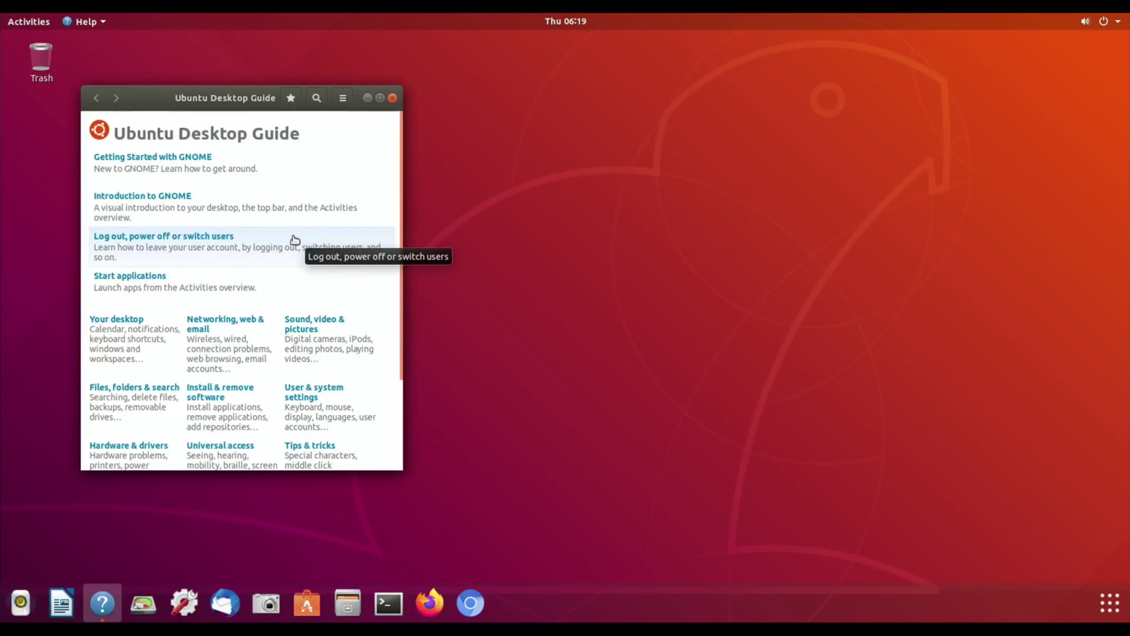
{"action": "scroll", "coordinate": [294, 239], "scroll_direction": "down", "scroll_amount": 4}
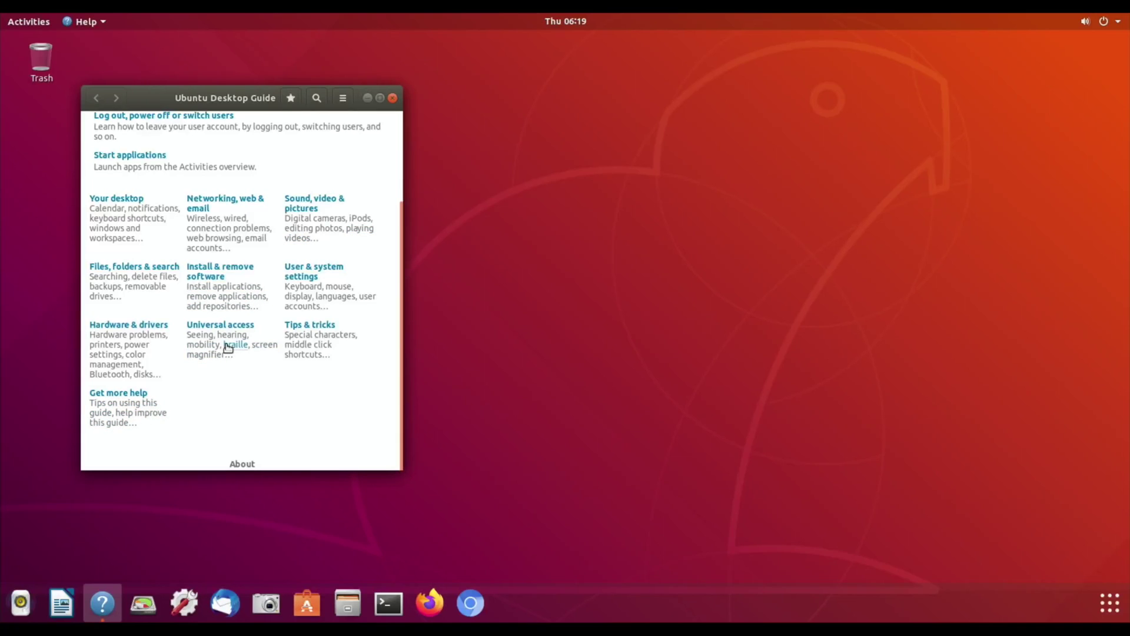
{"action": "scroll", "coordinate": [241, 325], "scroll_direction": "up", "scroll_amount": 4}
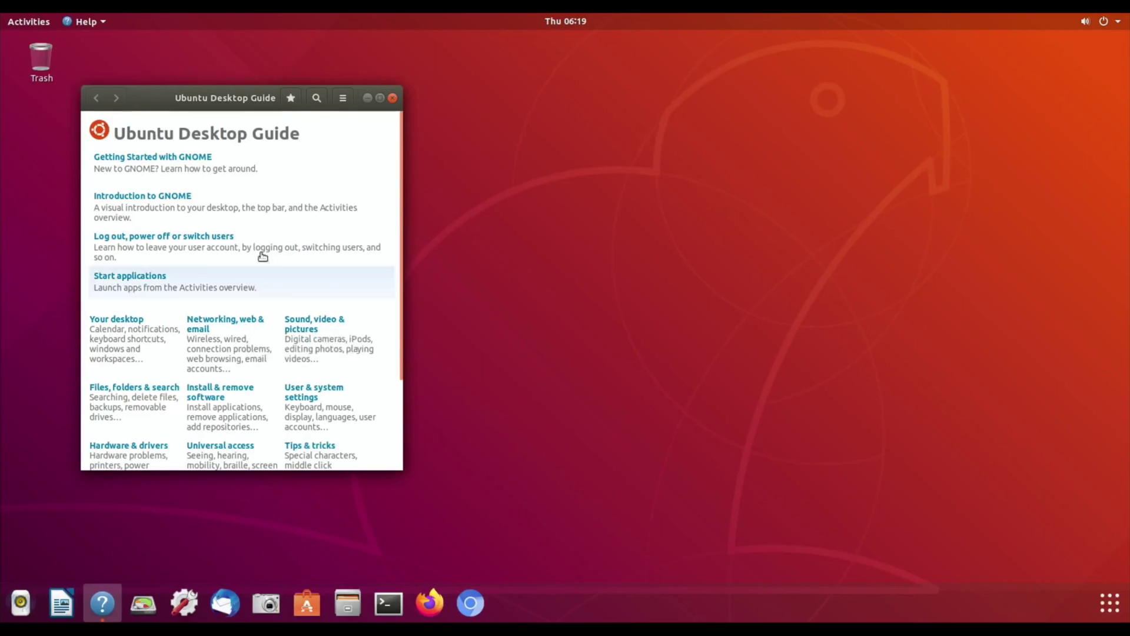
{"action": "left_click", "coordinate": [393, 98]}
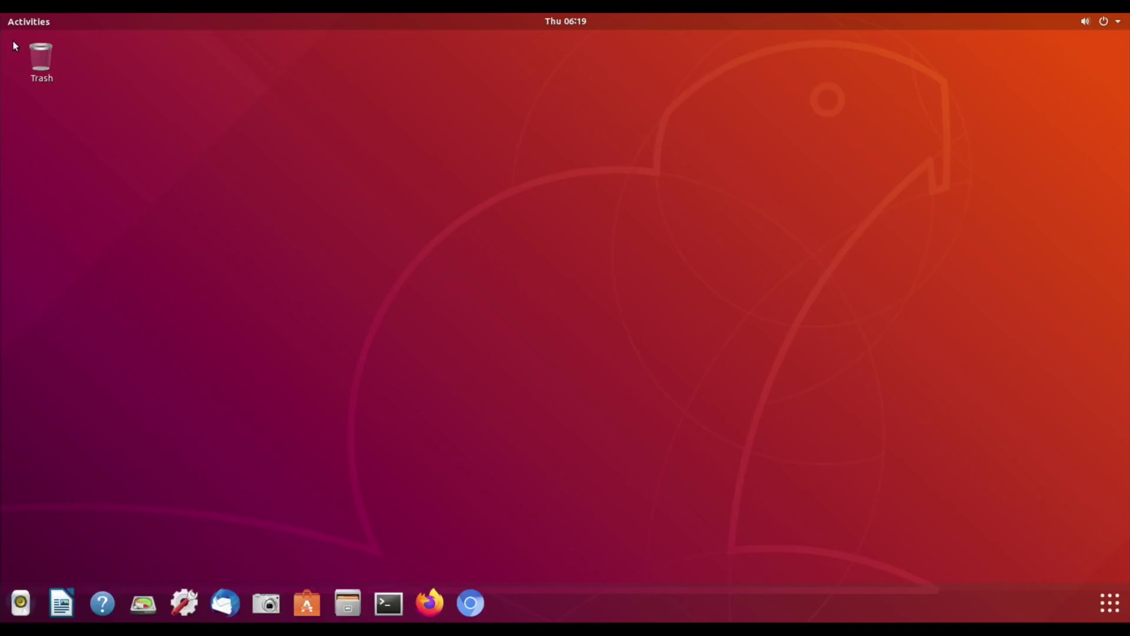
Open Files, centre its window, and browse Other Locations to the WDMyCloud network share.
{"action": "left_click", "coordinate": [355, 601]}
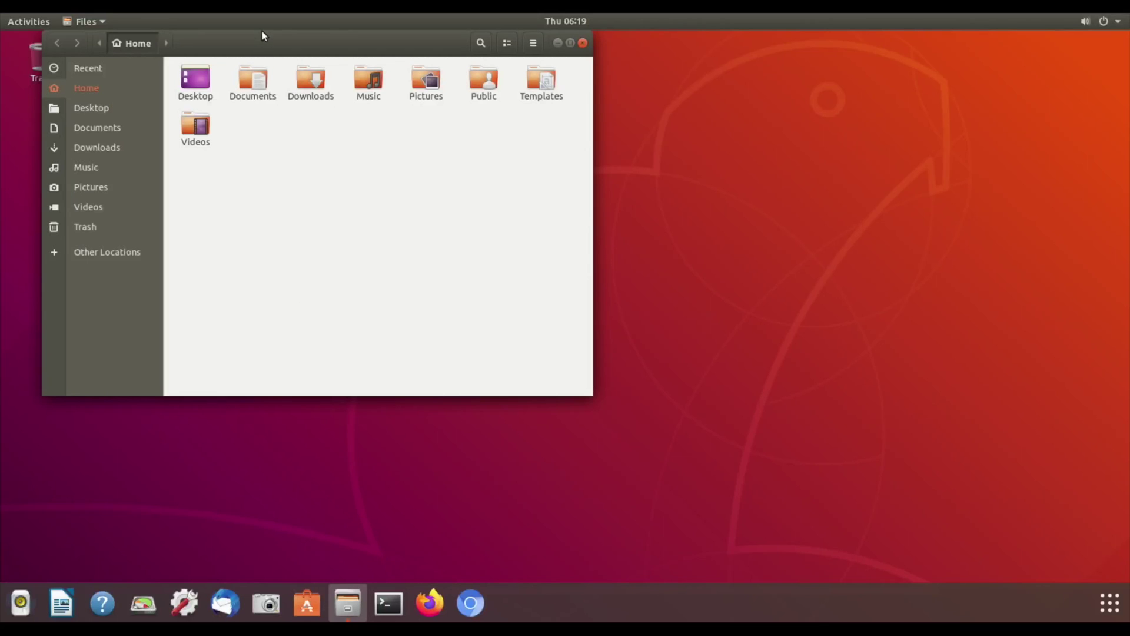
{"action": "left_click_drag", "start_coordinate": [242, 38], "coordinate": [479, 152]}
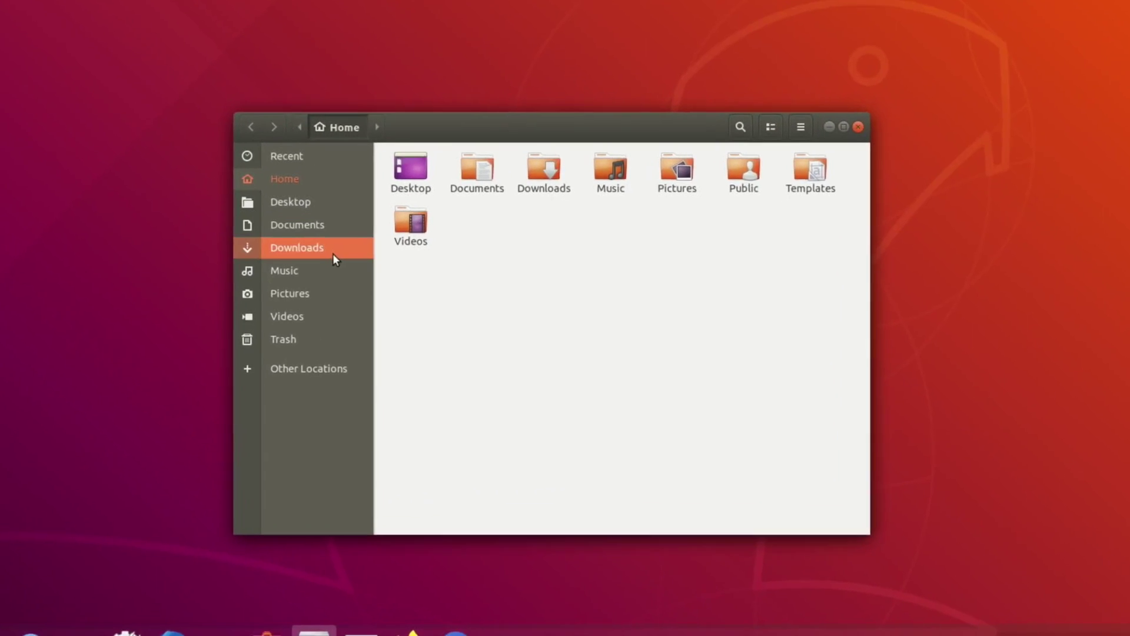
{"action": "left_click", "coordinate": [281, 370]}
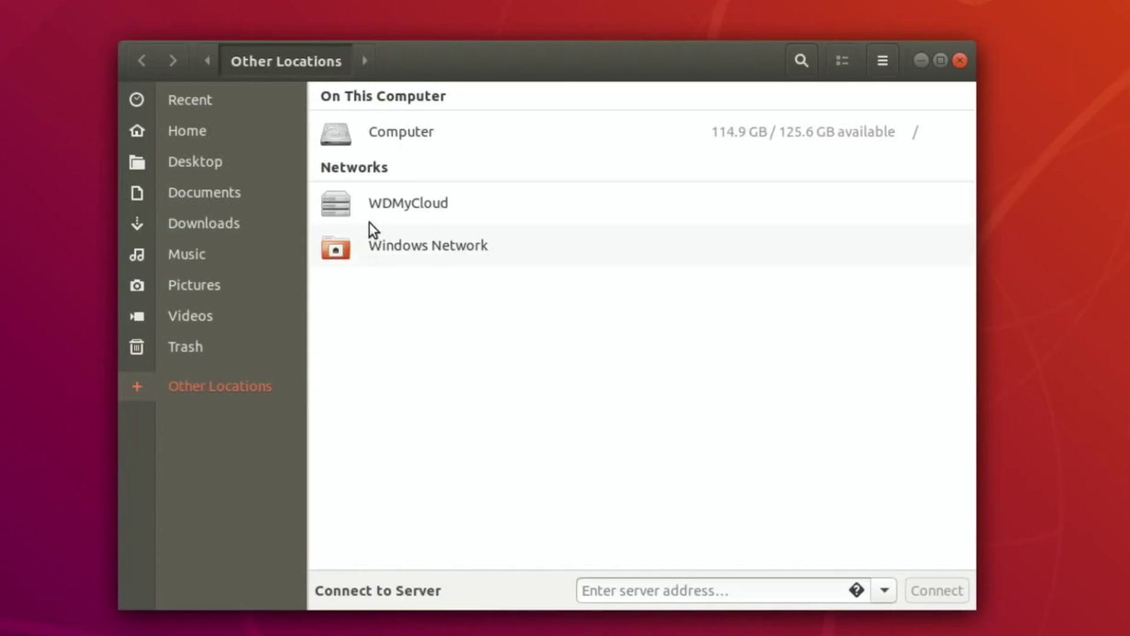
{"action": "left_click", "coordinate": [384, 210]}
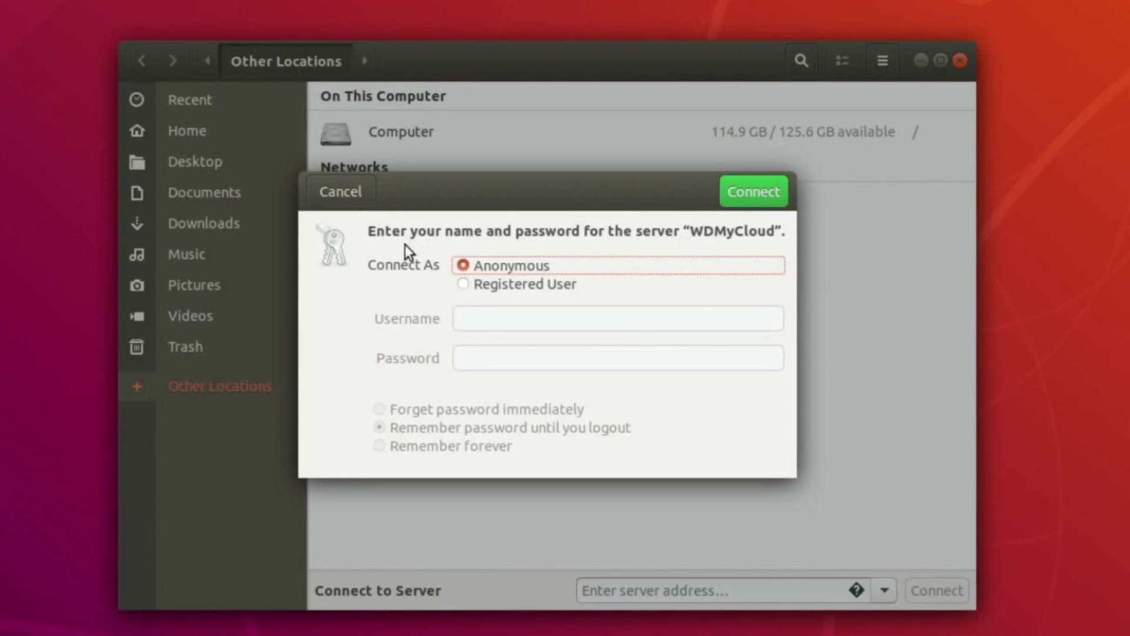
Connect anonymously and open 'catalina 1920 x 1080.jpg' from the Public folder in Image Viewer.
{"action": "left_click", "coordinate": [771, 190]}
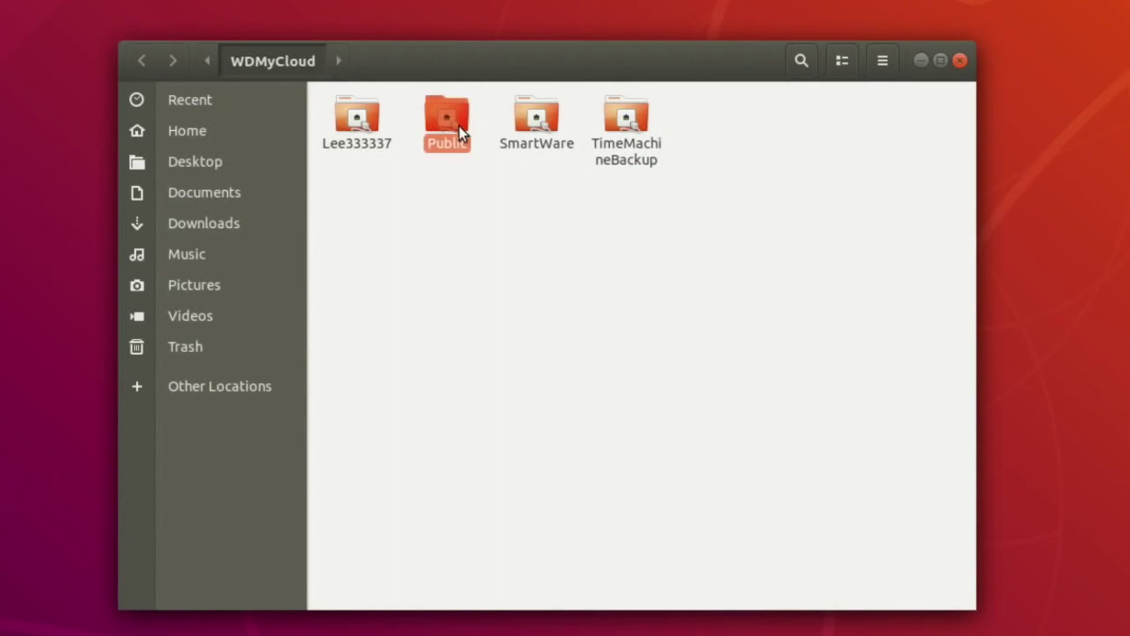
{"action": "double_click", "coordinate": [459, 126]}
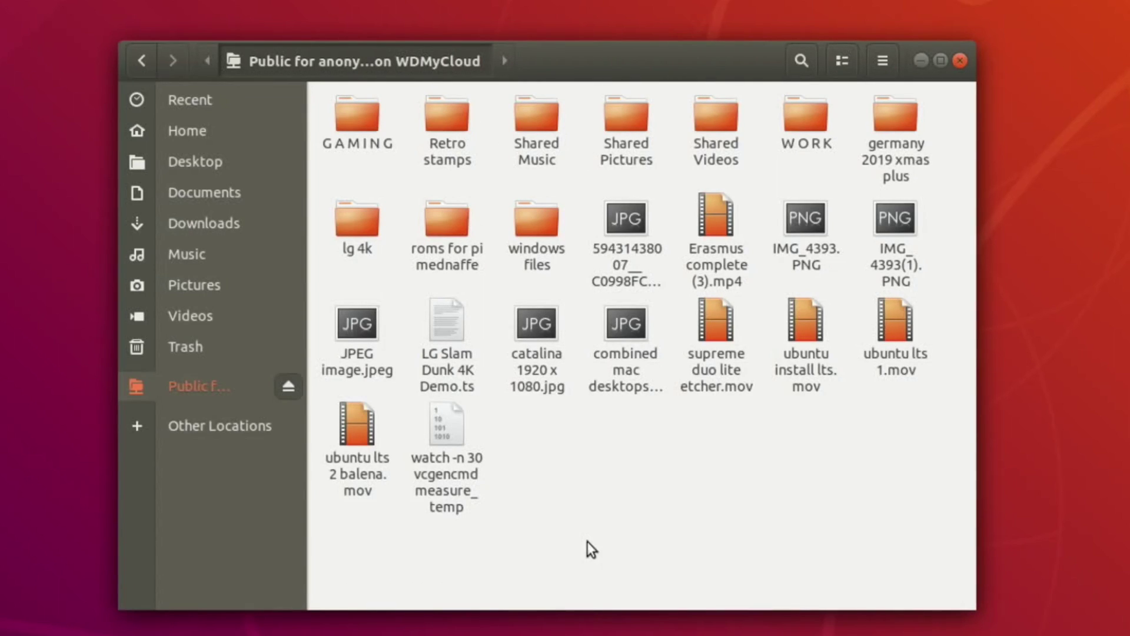
{"action": "double_click", "coordinate": [533, 326]}
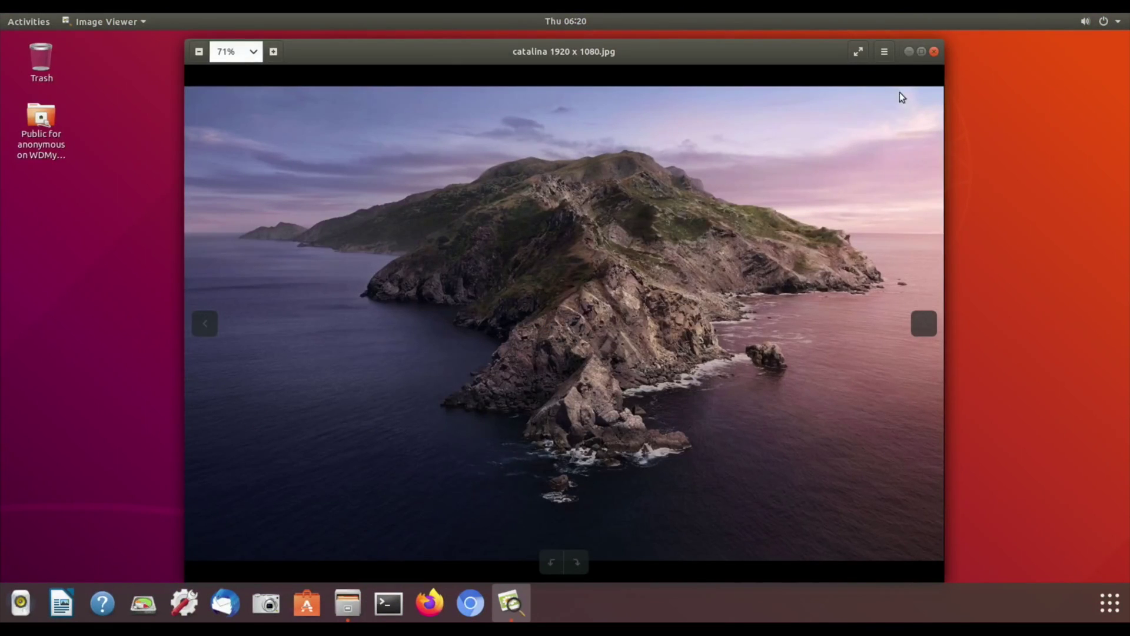
Close the catalina picture in Image Viewer to return to the Public folder listing.
{"action": "left_click", "coordinate": [934, 52]}
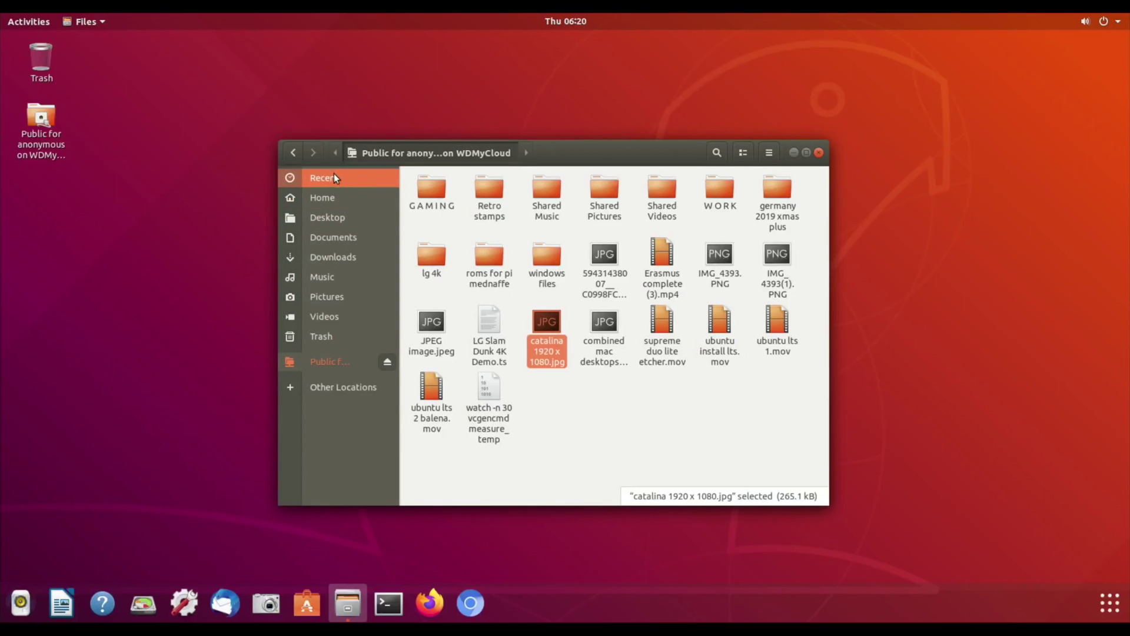
Go back from the WDMyCloud share to the Home folder, move Files aside, then close it.
{"action": "left_click", "coordinate": [295, 154]}
{"action": "left_click", "coordinate": [310, 191]}
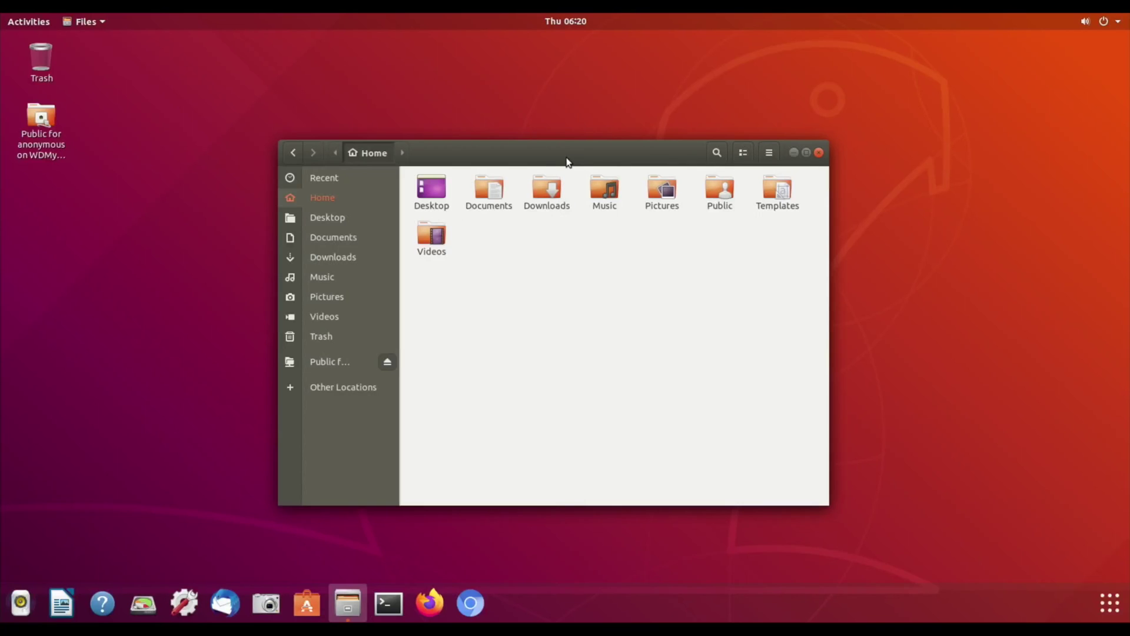
{"action": "left_click_drag", "start_coordinate": [528, 149], "coordinate": [439, 110]}
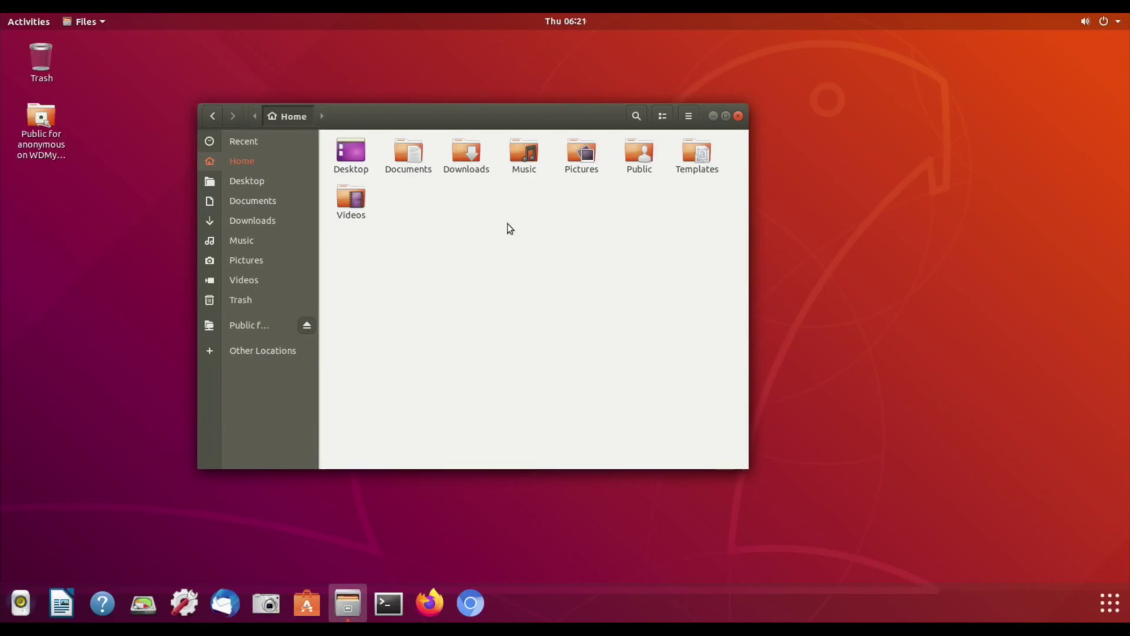
{"action": "left_click", "coordinate": [738, 116]}
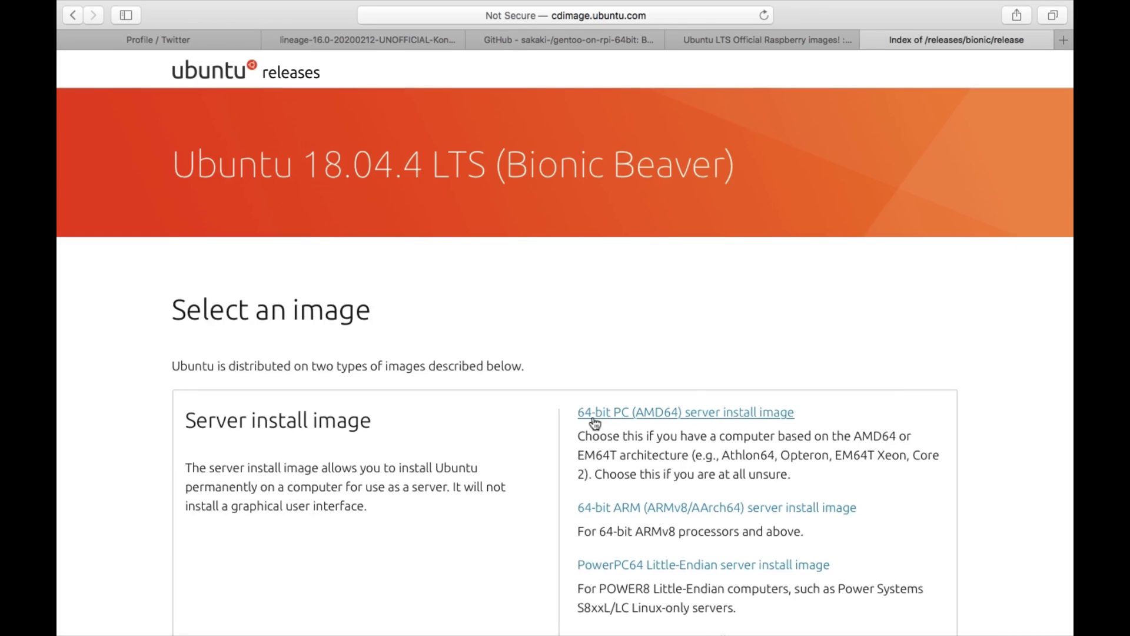
Download the Raspberry Pi 3 (64-bit ARM) preinstalled server image from the Ubuntu 18.04.4 page.
{"action": "scroll", "coordinate": [827, 368], "scroll_direction": "down", "scroll_amount": 5}
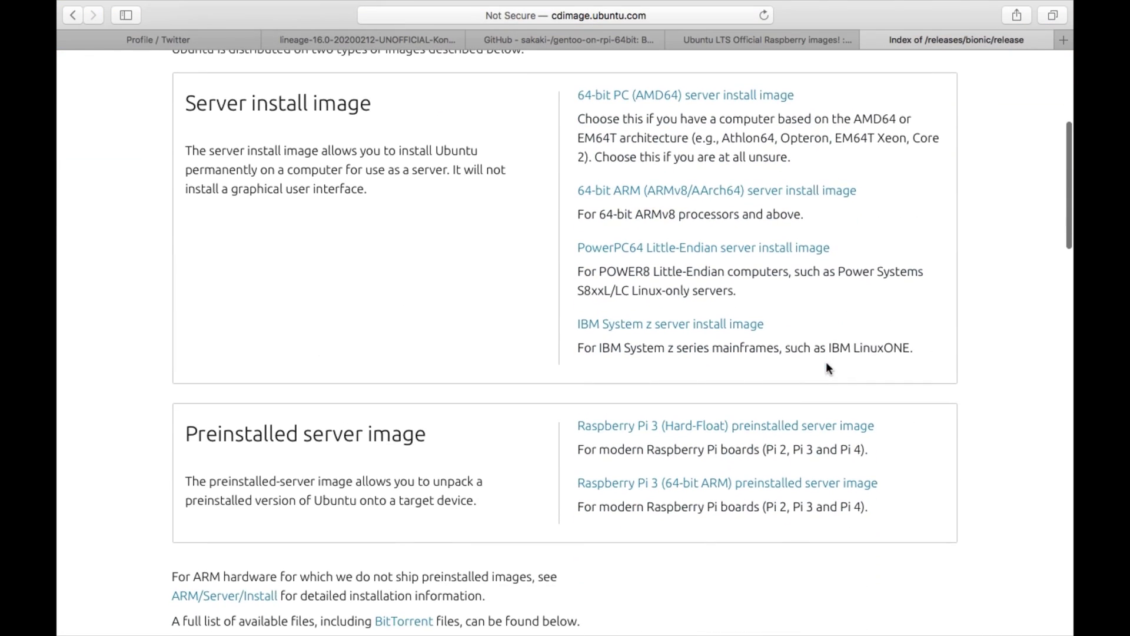
{"action": "scroll", "coordinate": [827, 368], "scroll_direction": "down", "scroll_amount": 2}
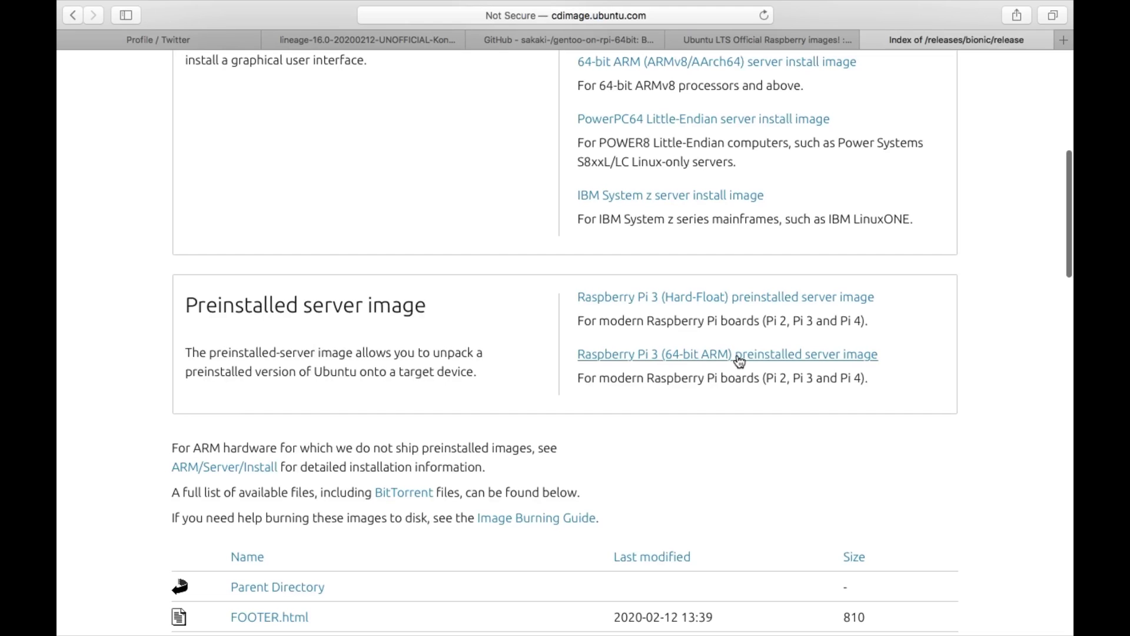
{"action": "left_click", "coordinate": [740, 354]}
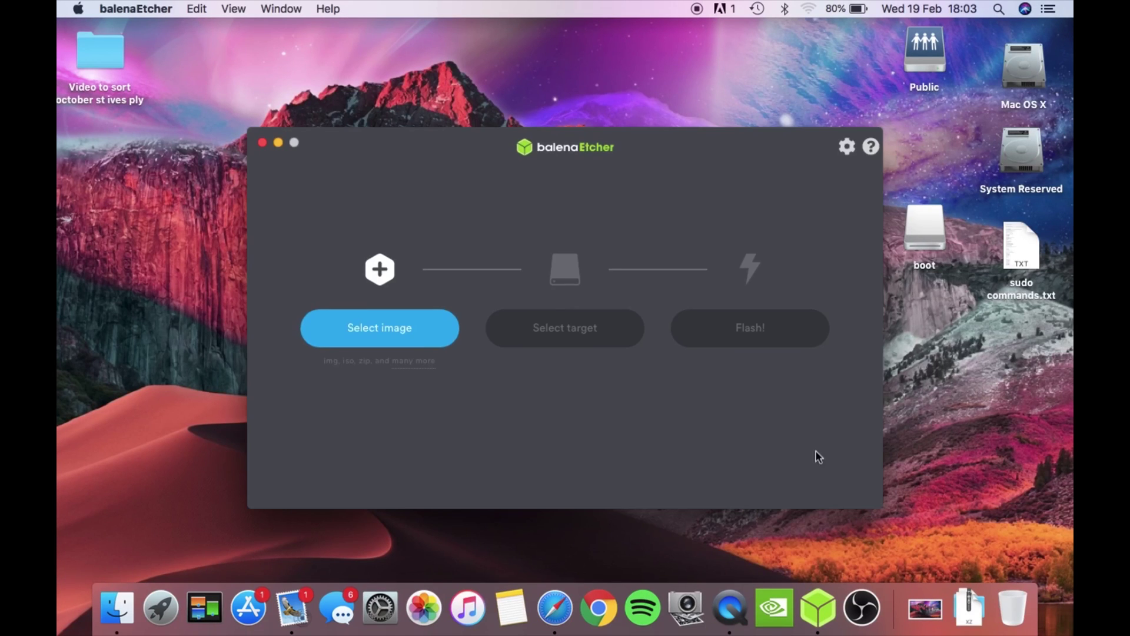
Load ubuntu-18.04.4-preinstalled-server-arm64+raspi3.img.xz from Downloads as the Etcher image.
{"action": "left_click", "coordinate": [416, 332]}
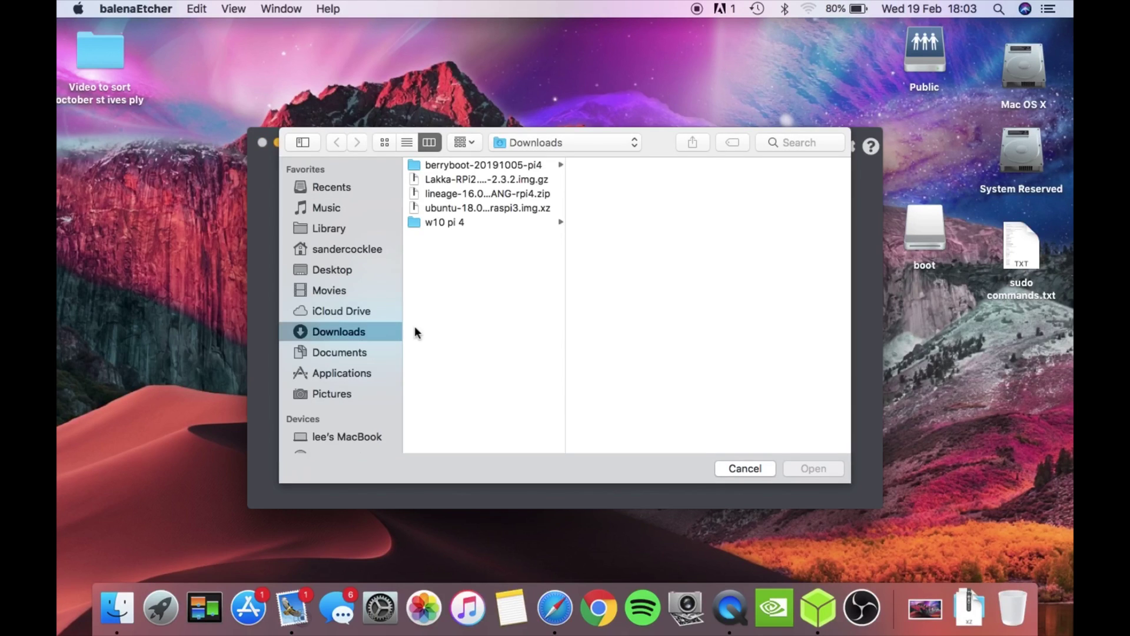
{"action": "left_click", "coordinate": [450, 214]}
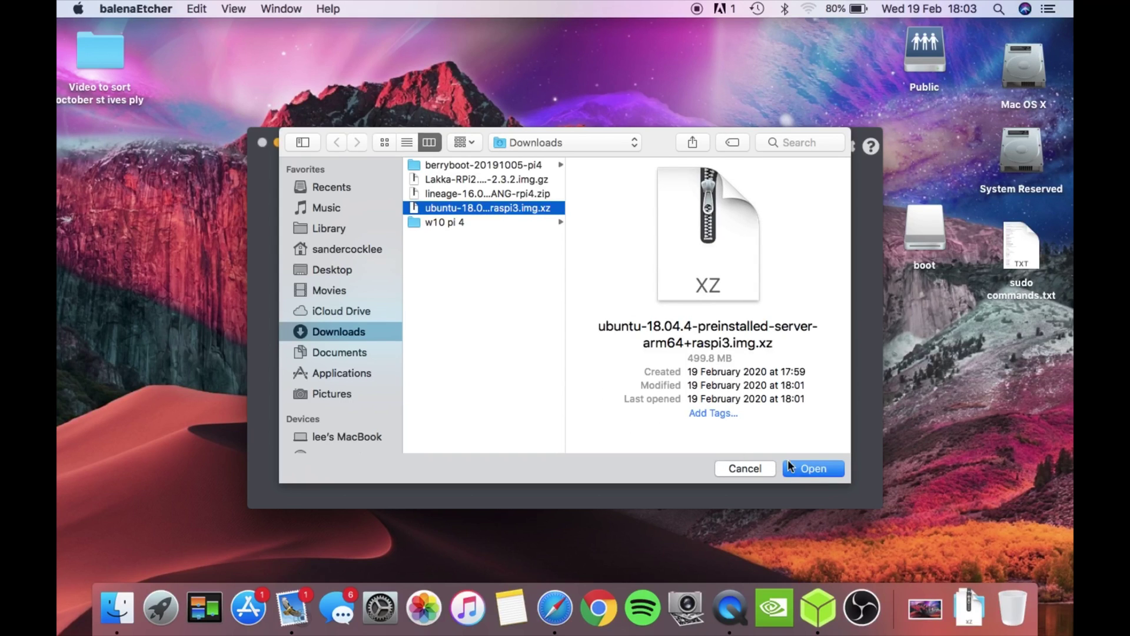
{"action": "left_click", "coordinate": [811, 469]}
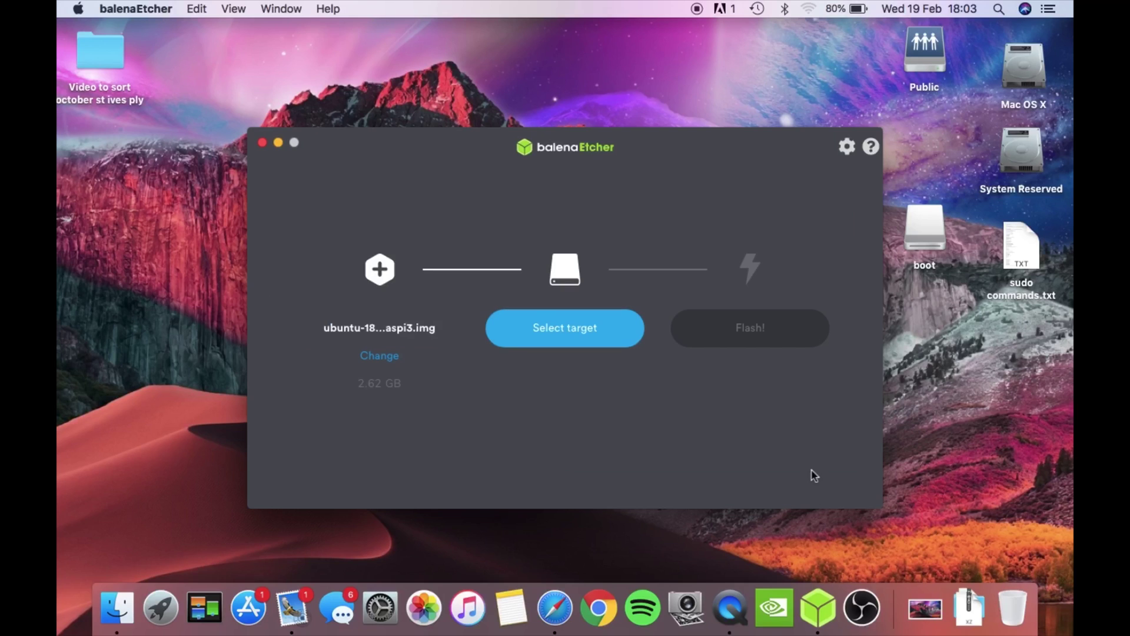
Target the 127.87 GB Generic STORAGE DEVICE and start flashing.
{"action": "left_click", "coordinate": [550, 329]}
{"action": "left_click", "coordinate": [412, 230]}
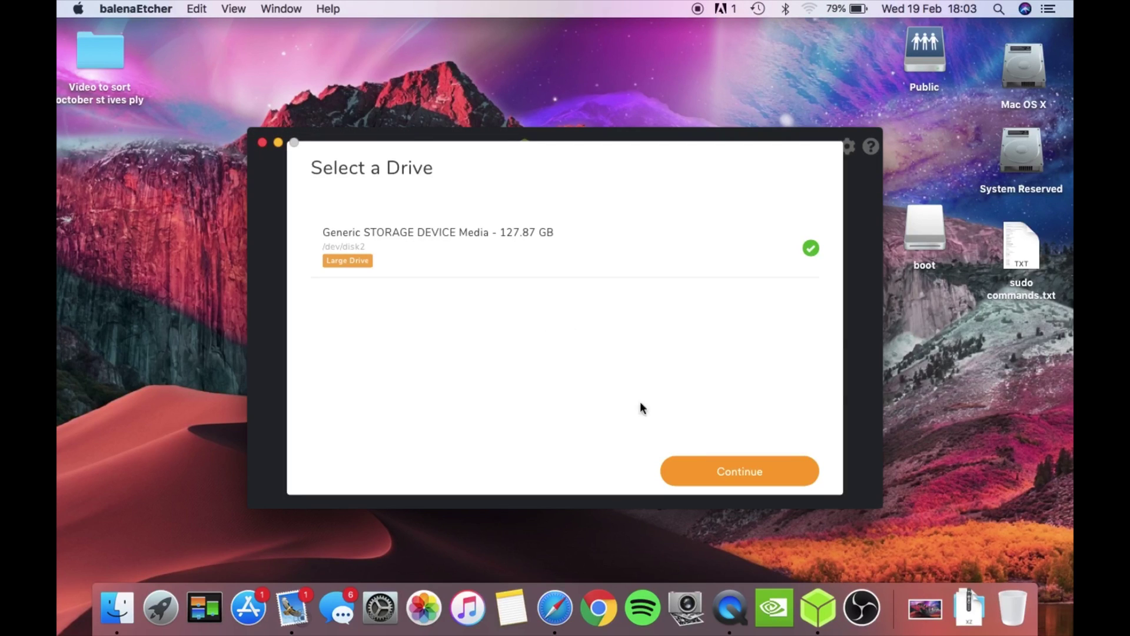
{"action": "left_click", "coordinate": [708, 469]}
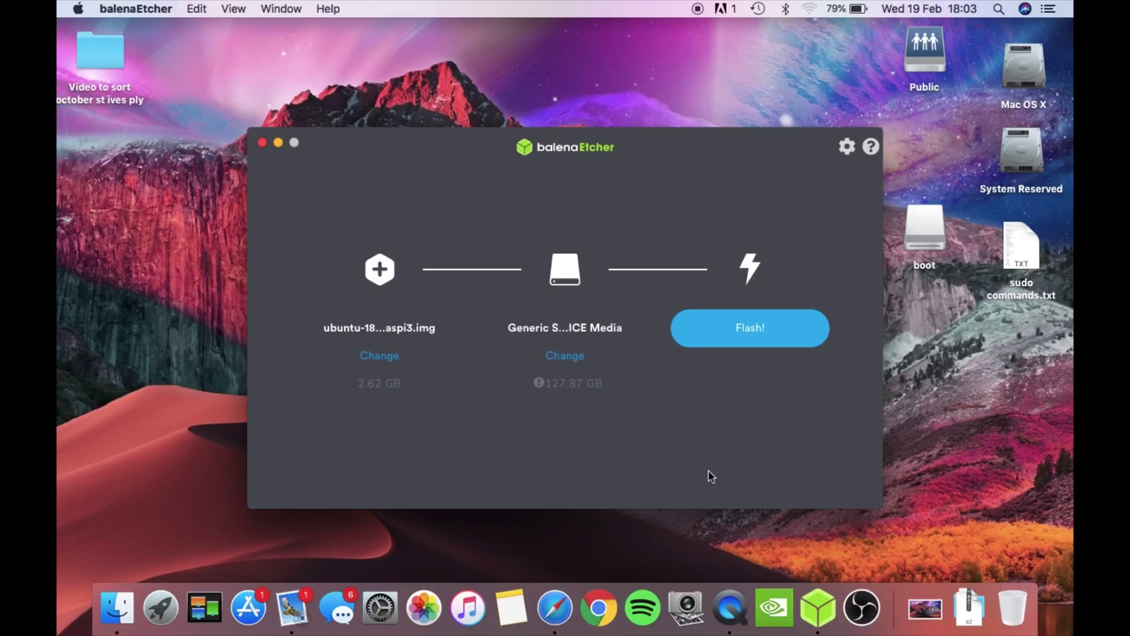
{"action": "left_click", "coordinate": [723, 325]}
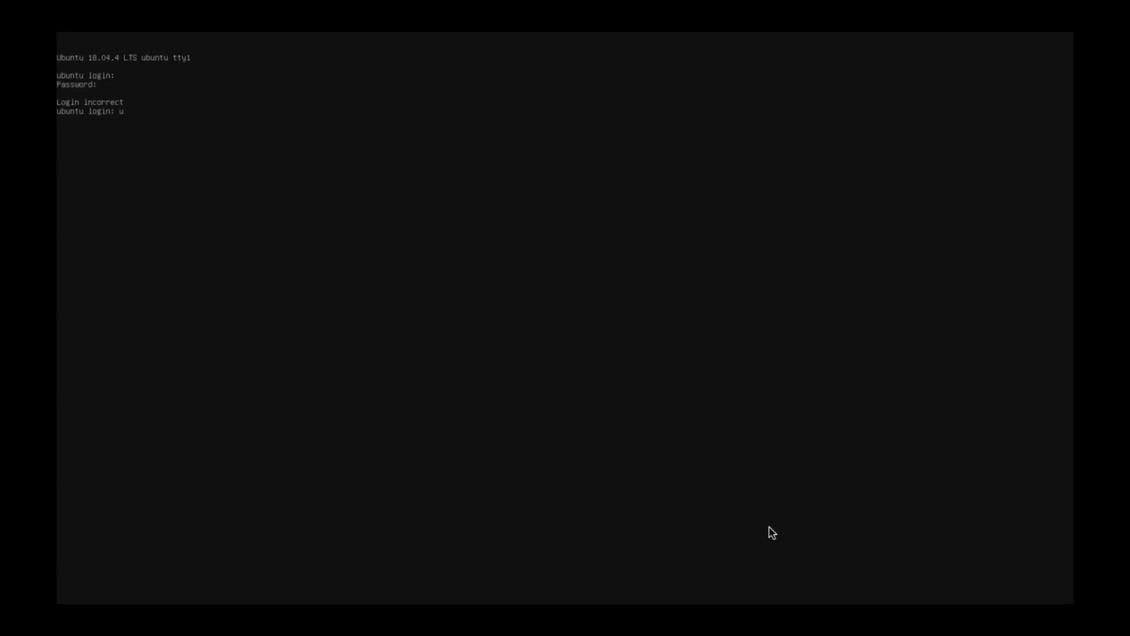
Log in to the console as ubuntu with the new password and run sudo apt update.
{"action": "key", "text": "Return"}
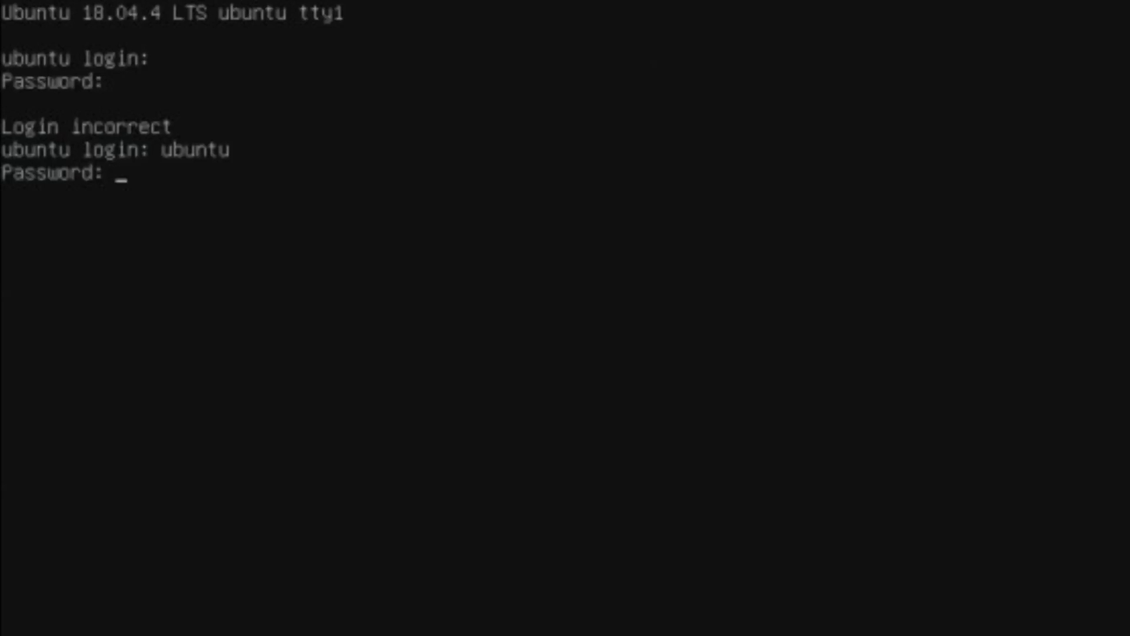
{"action": "key", "text": "Return"}
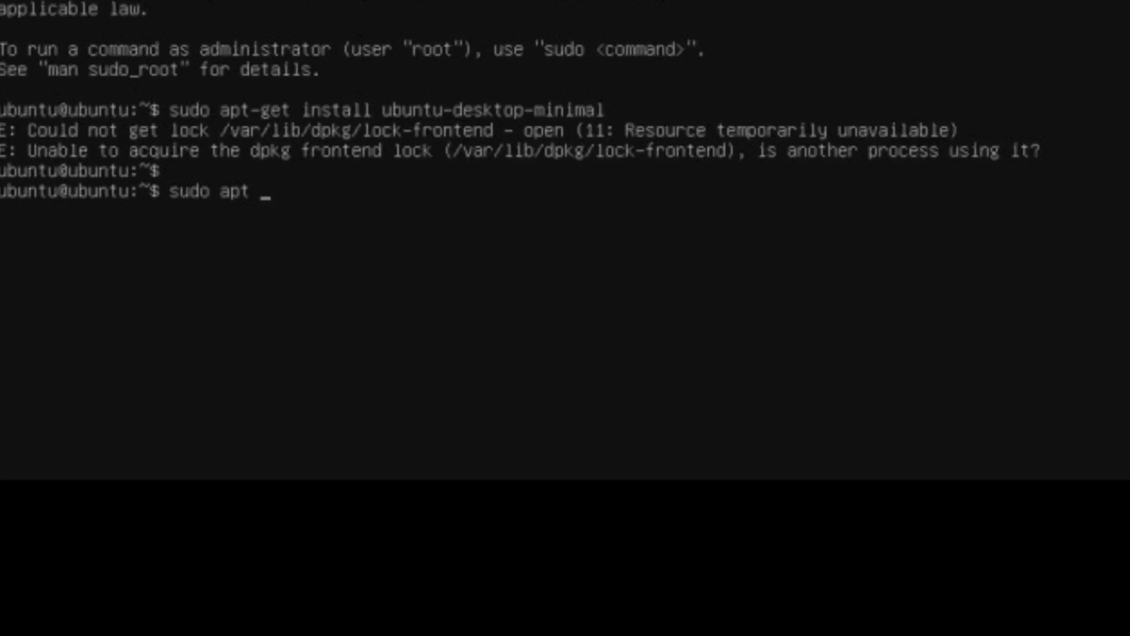
{"action": "type", "text": "update"}
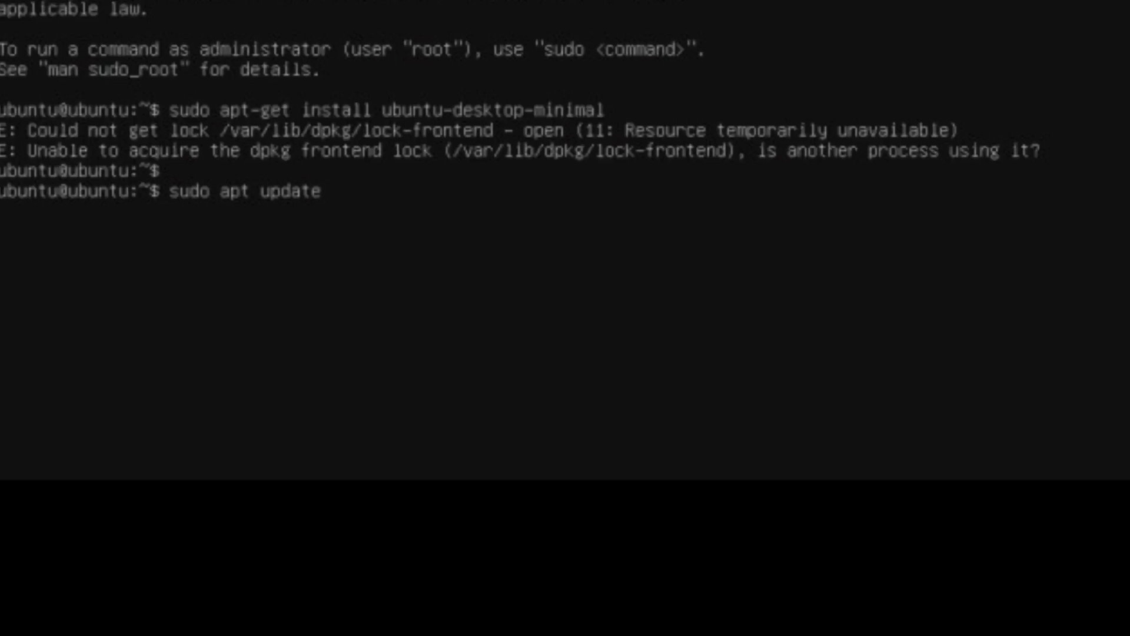
{"action": "key", "text": "Return"}
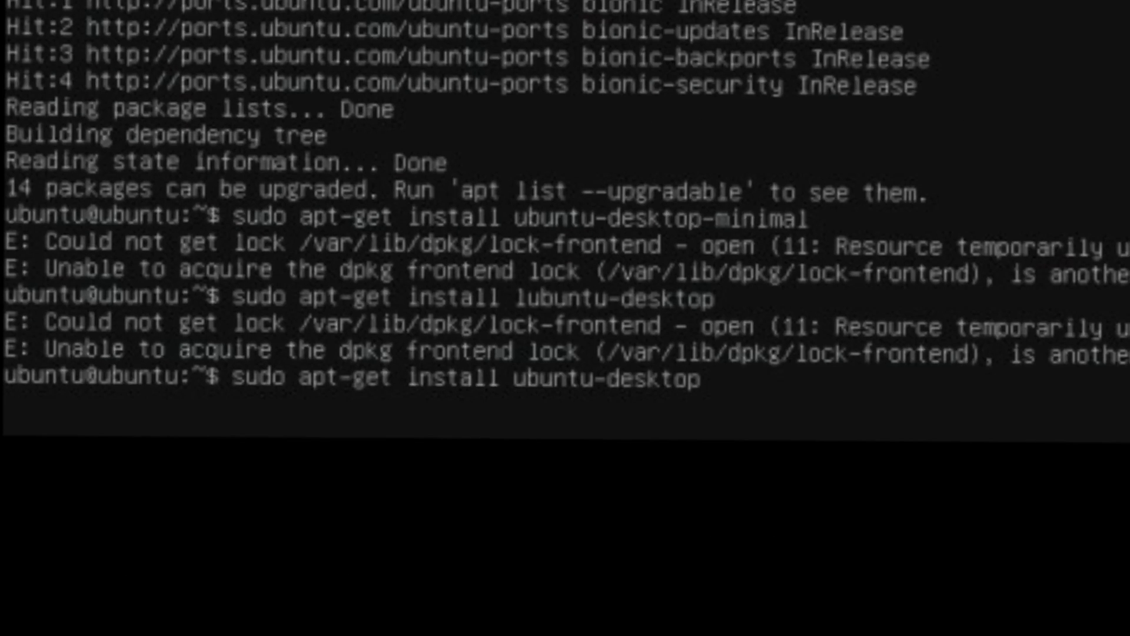
Install ubuntu-desktop with apt-get, then reboot the Pi.
{"action": "key", "text": "Return"}
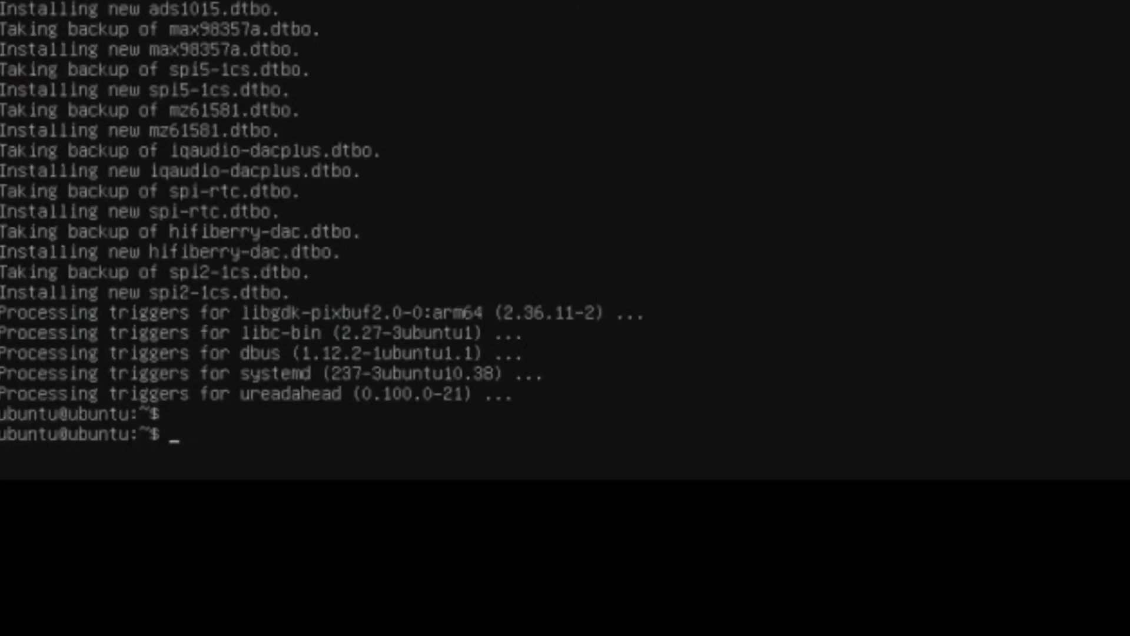
{"action": "type", "text": "reboot"}
{"action": "key", "text": "Return"}
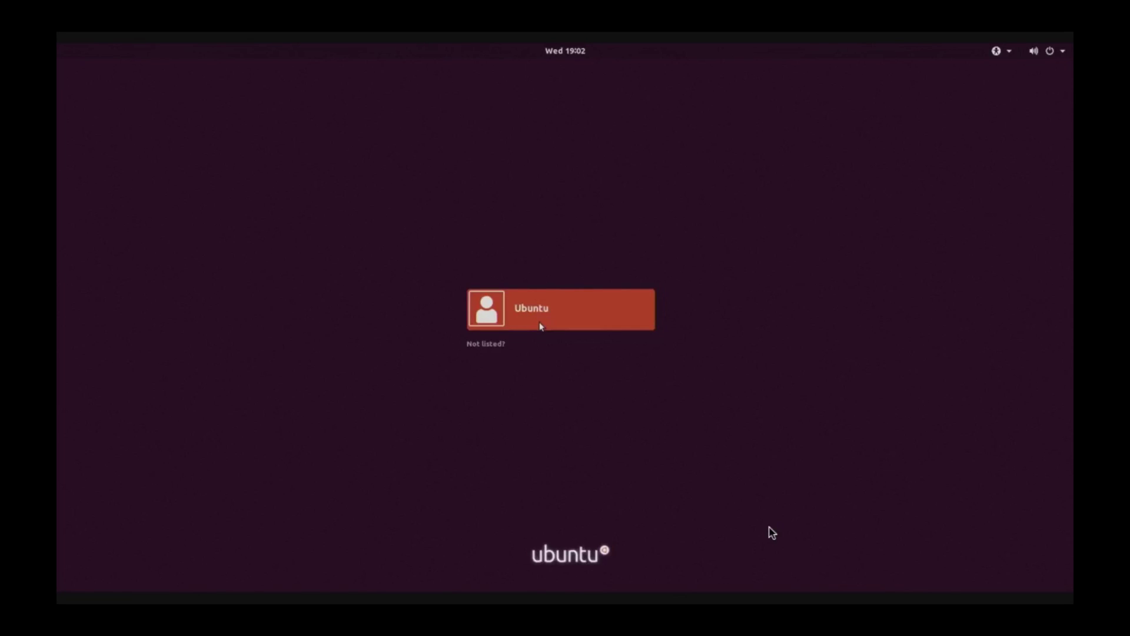
Select the Ubuntu user on the GDM login screen to sign in.
{"action": "left_click", "coordinate": [541, 326]}
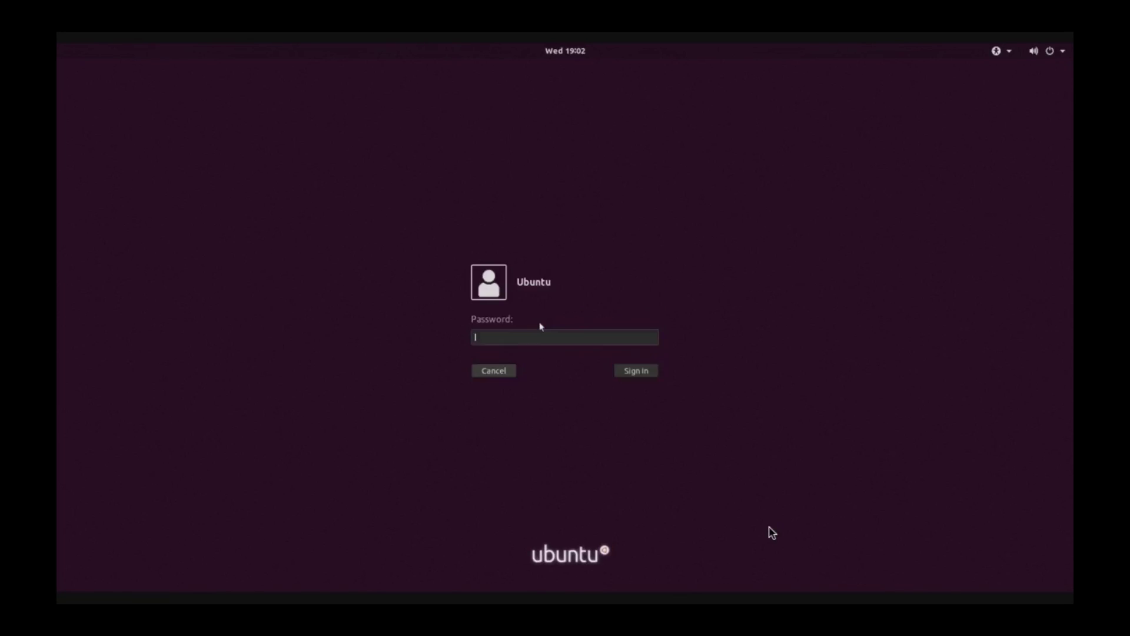